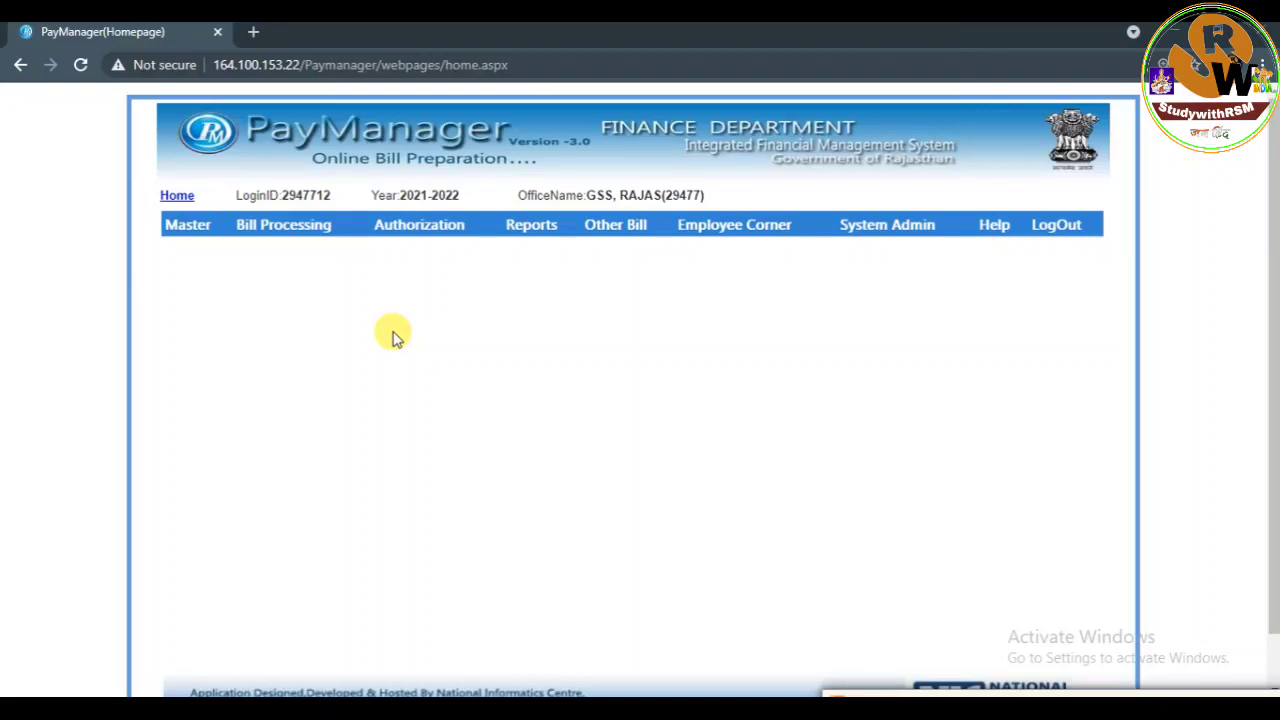
Step: Open Employee Pay Details for group SF01 and display the pay record of the fifth employee in the list
{"action": "scroll", "coordinate": [430, 262], "scroll_direction": "down", "scroll_amount": 1}
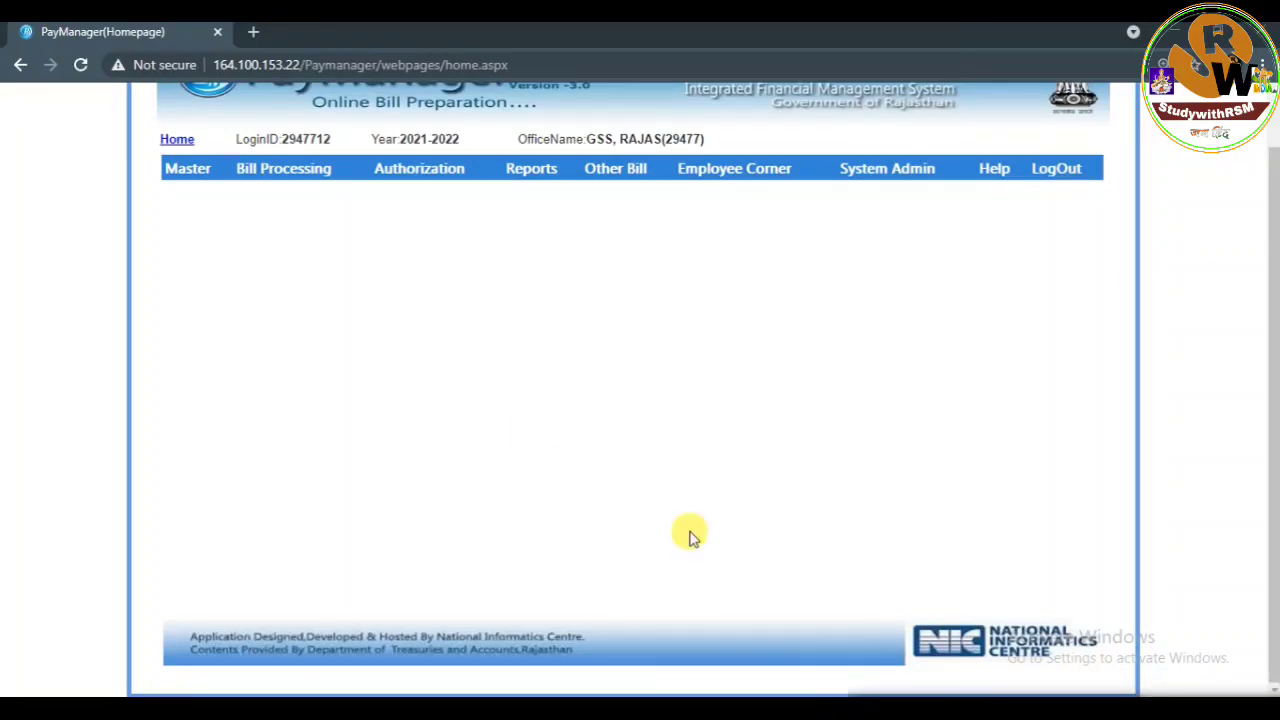
{"action": "mouse_move", "coordinate": [268, 183]}
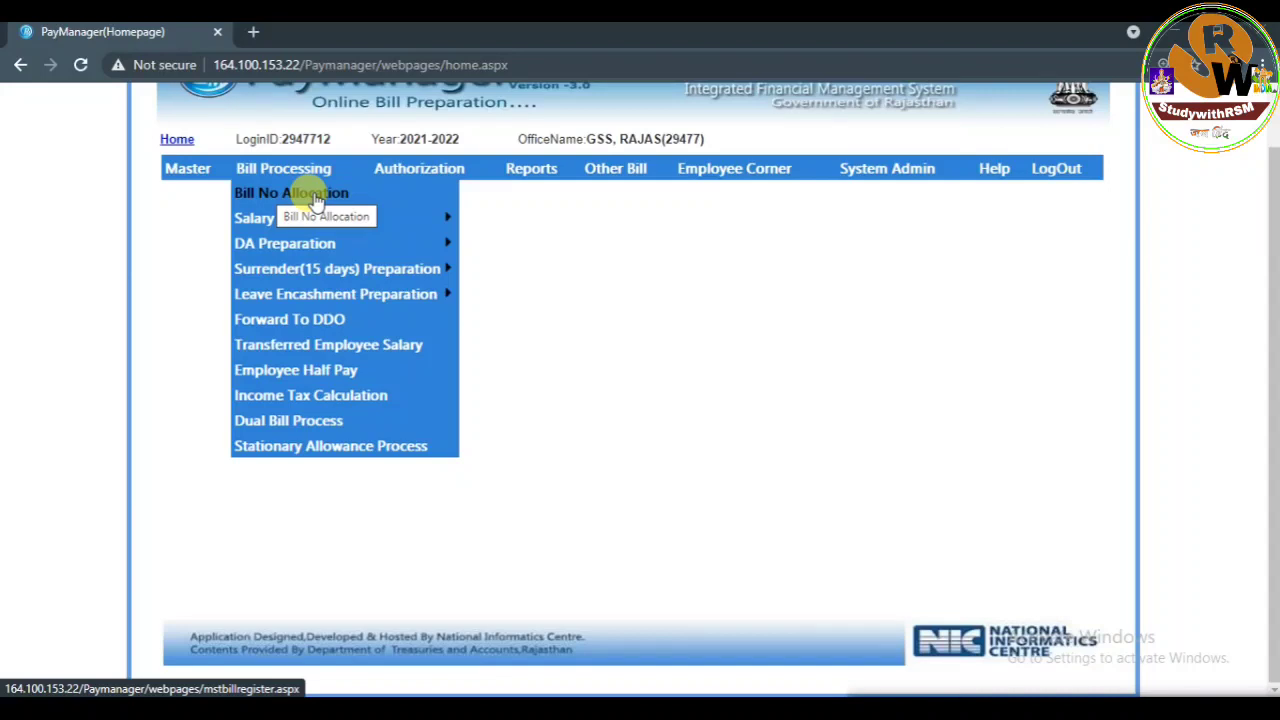
{"action": "mouse_move", "coordinate": [296, 224]}
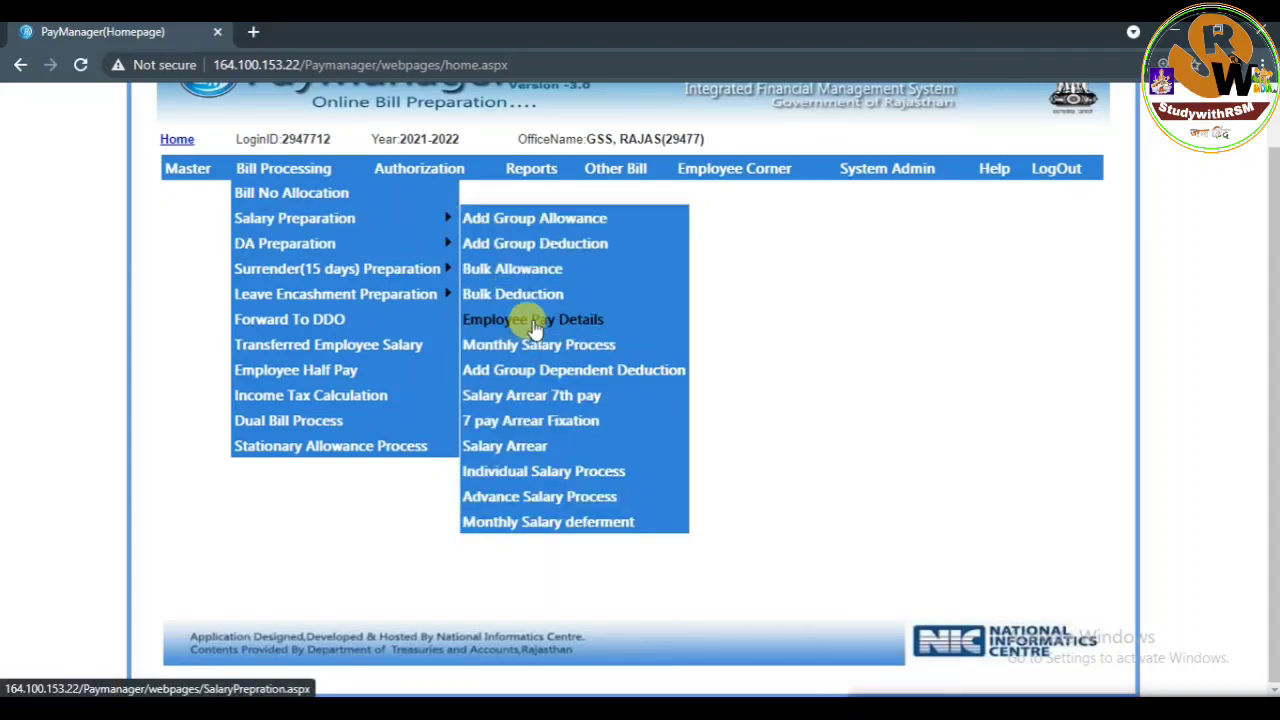
{"action": "left_click", "coordinate": [645, 343]}
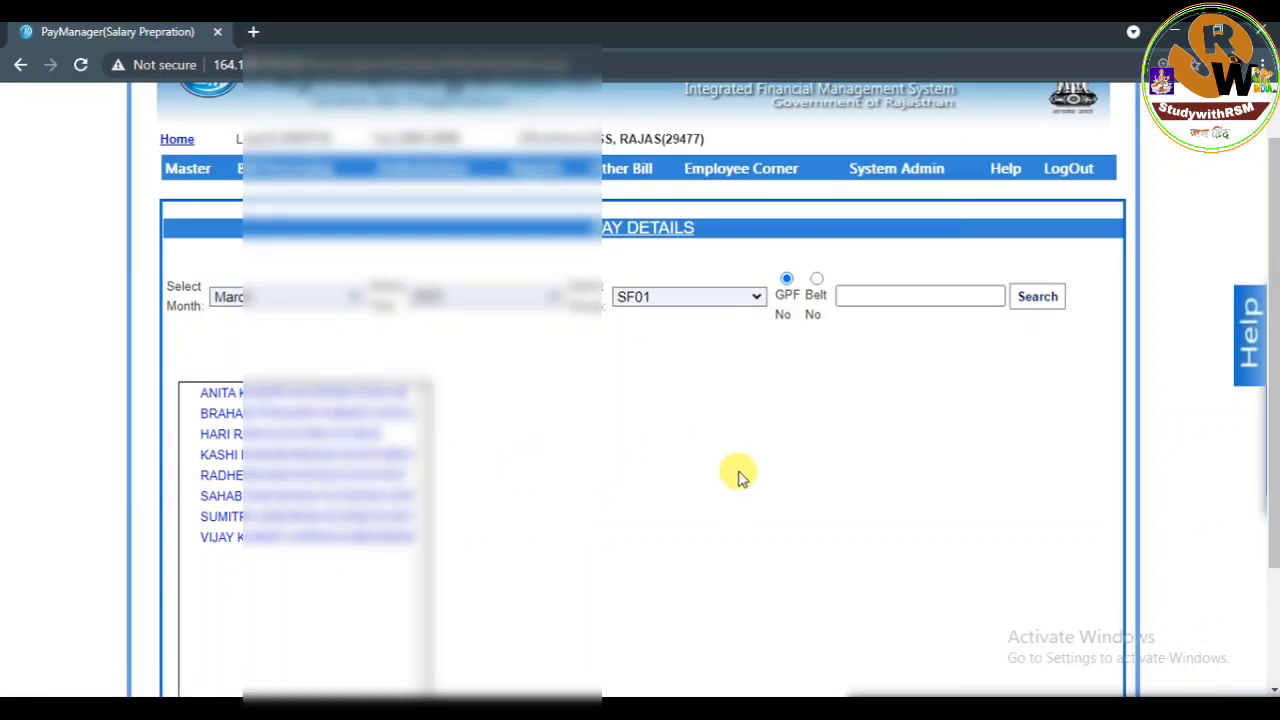
{"action": "key", "text": "ctrl+r"}
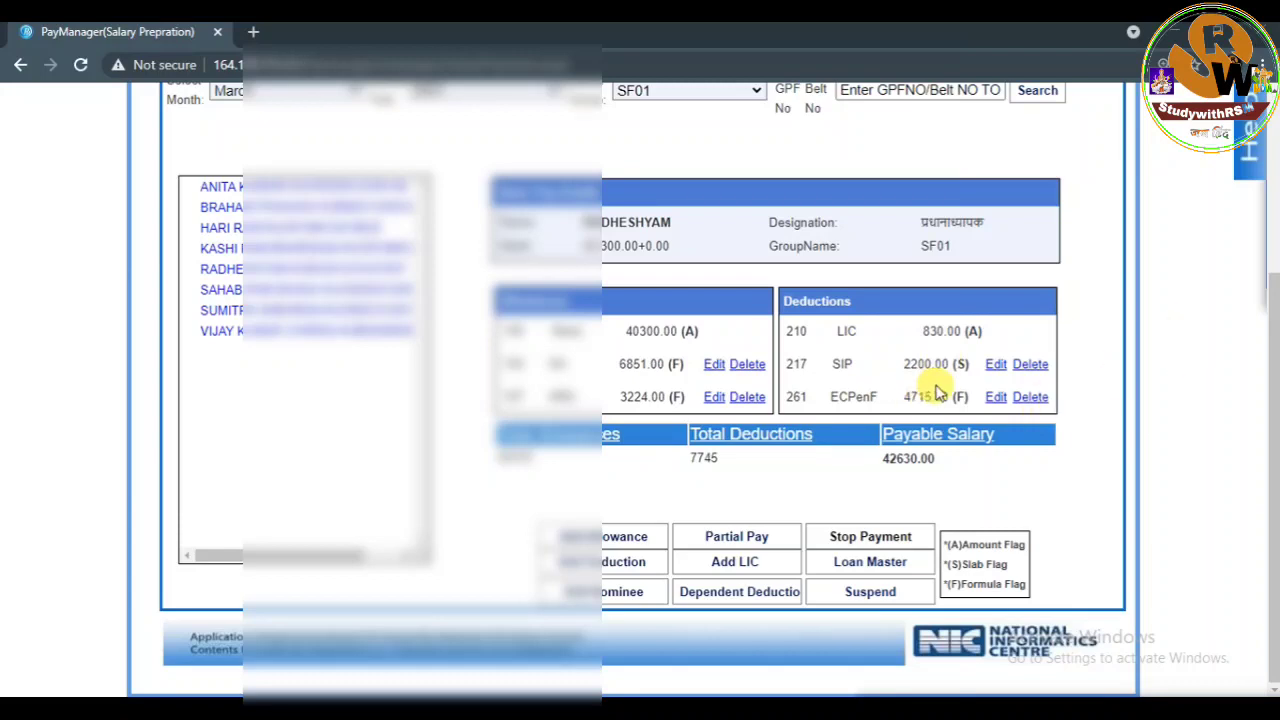
Step: Try to edit the employee's SIP (217) deduction amount directly in the pay details
{"action": "left_click", "coordinate": [1000, 368]}
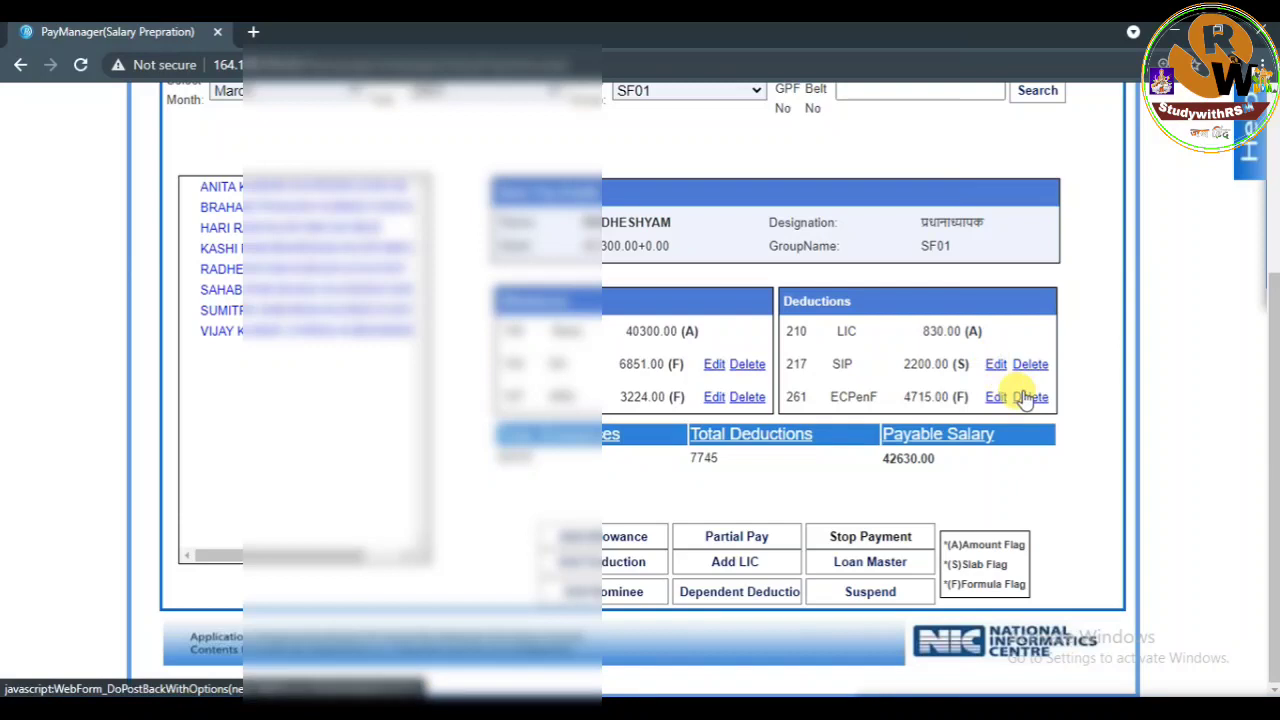
{"action": "left_click", "coordinate": [1027, 397]}
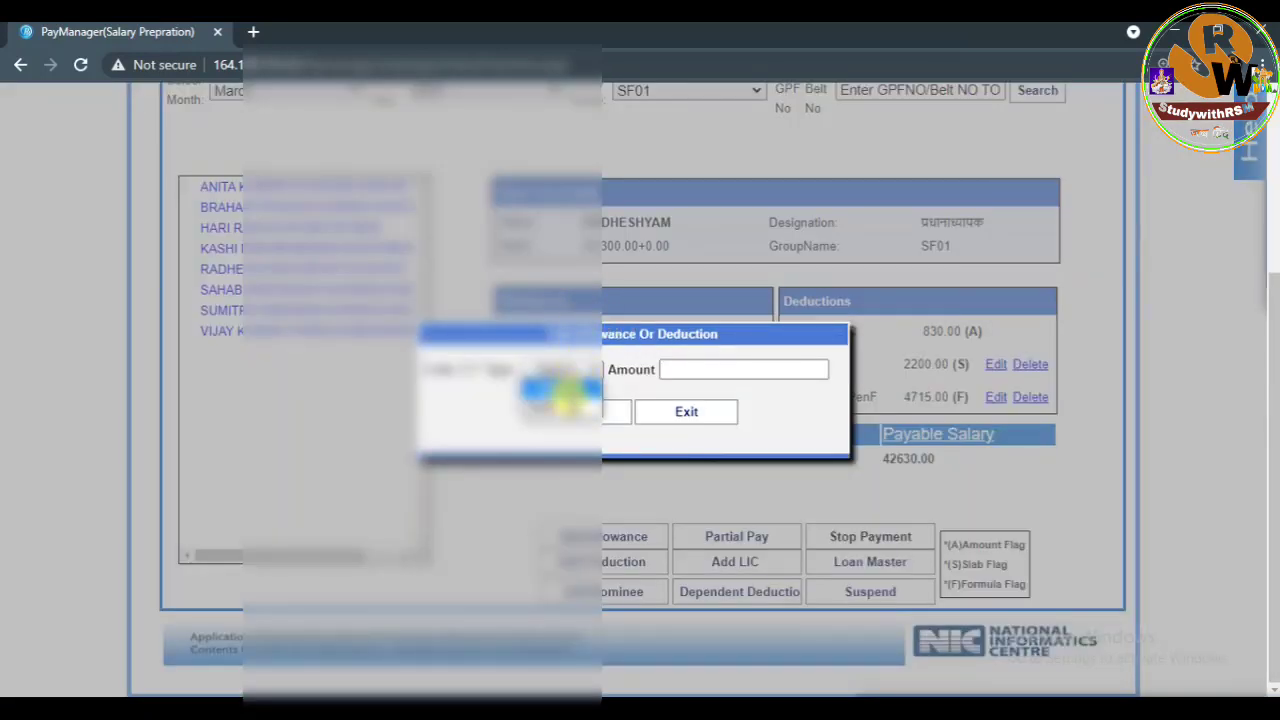
{"action": "left_click", "coordinate": [731, 372]}
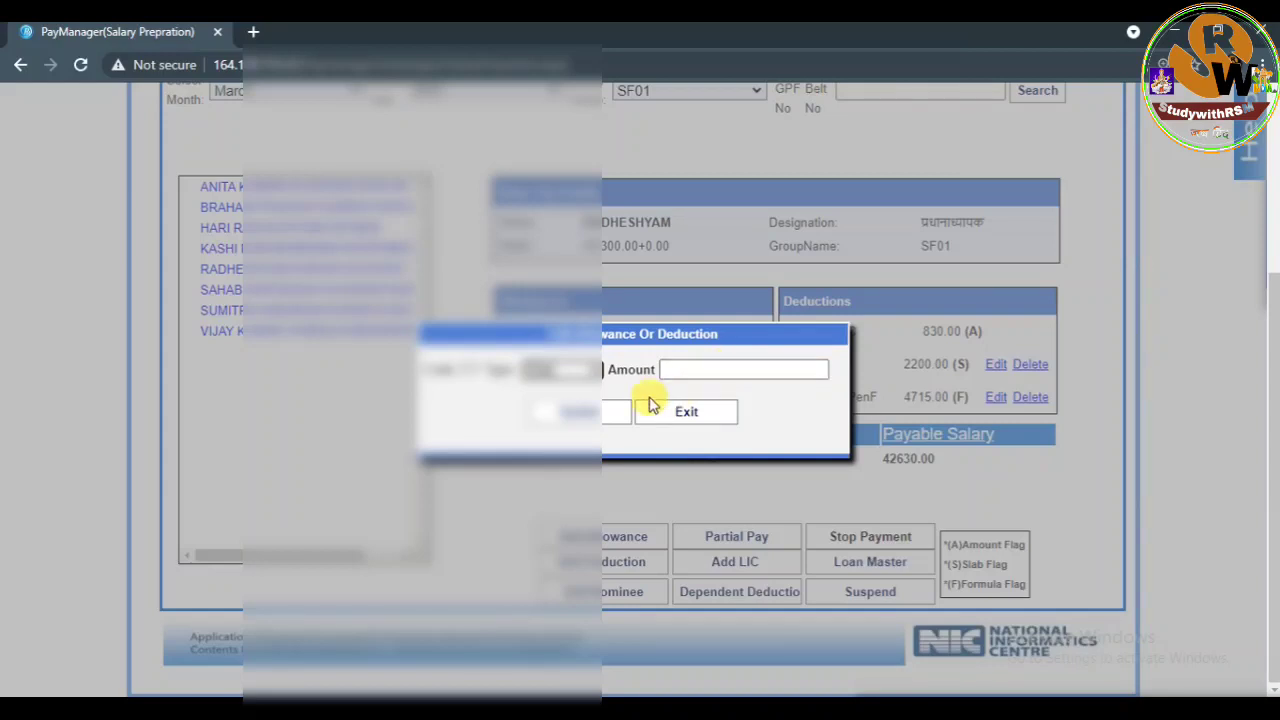
{"action": "left_click", "coordinate": [688, 369]}
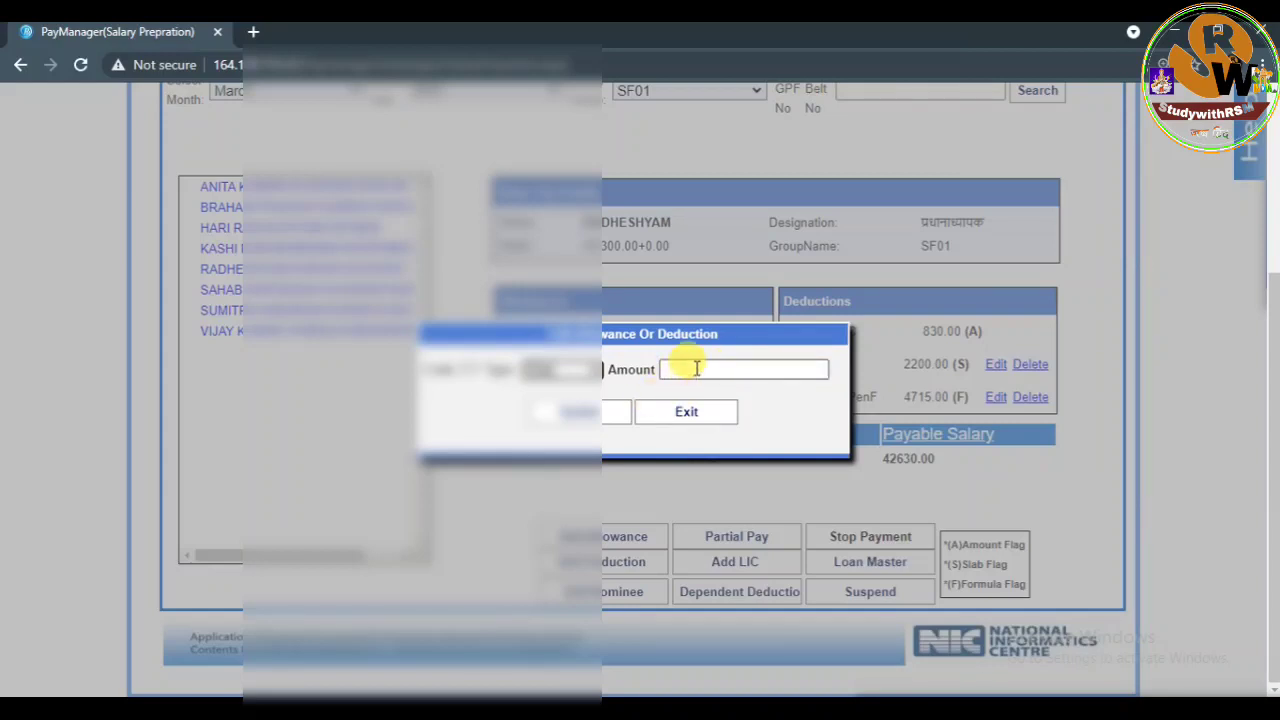
{"action": "left_click", "coordinate": [697, 368]}
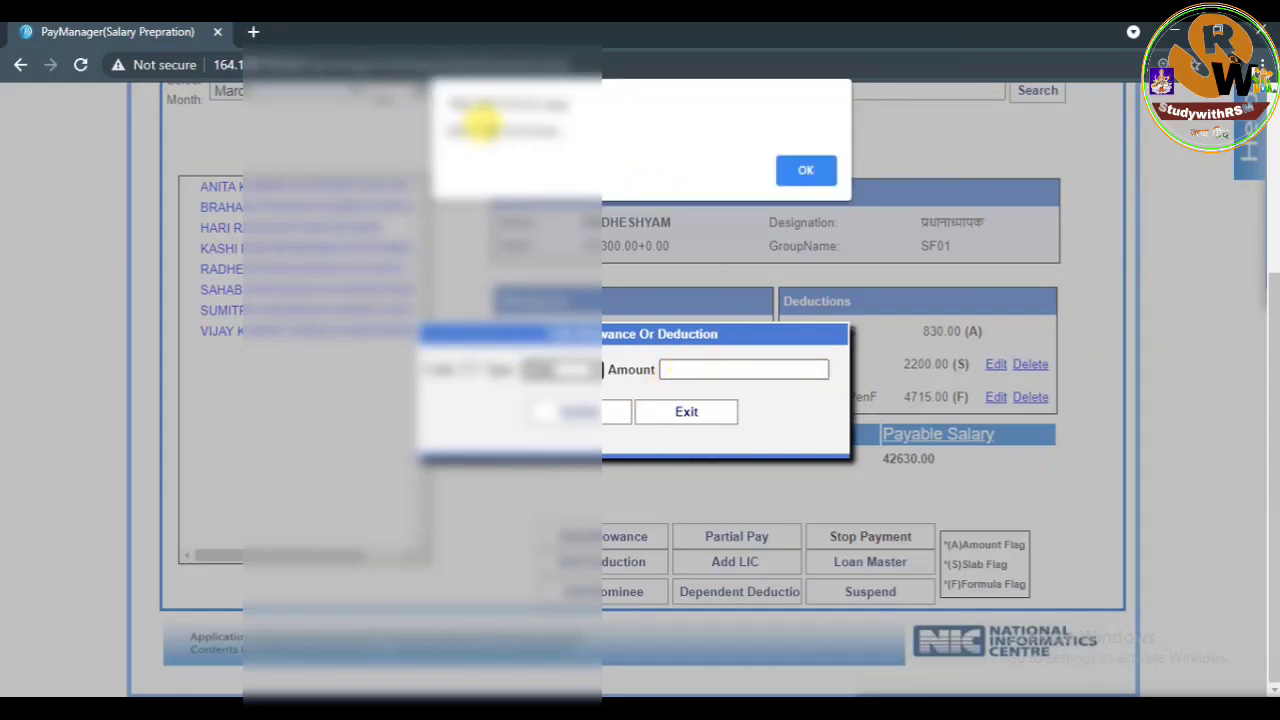
{"action": "left_click", "coordinate": [806, 172]}
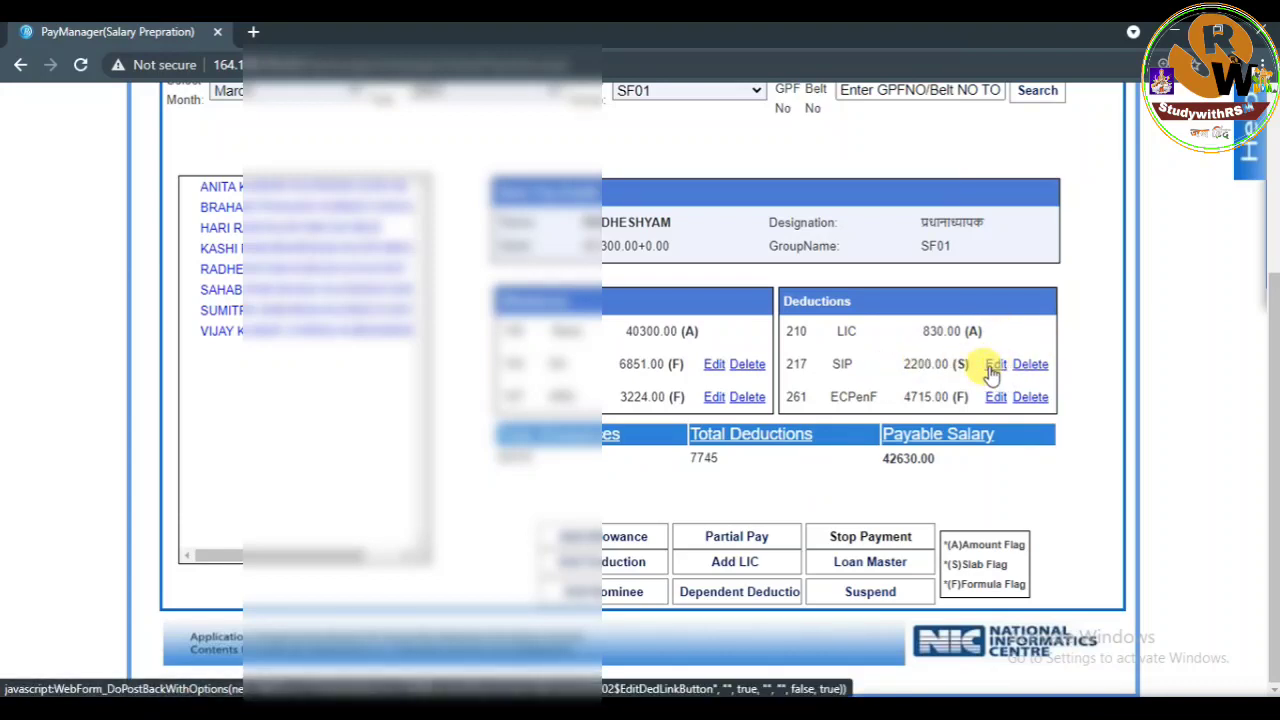
Step: Open the Bulk Deduction form for salary preparation and select bill name SF01
{"action": "scroll", "coordinate": [416, 512], "scroll_direction": "up", "scroll_amount": 1}
{"action": "scroll", "coordinate": [416, 512], "scroll_direction": "up", "scroll_amount": 3}
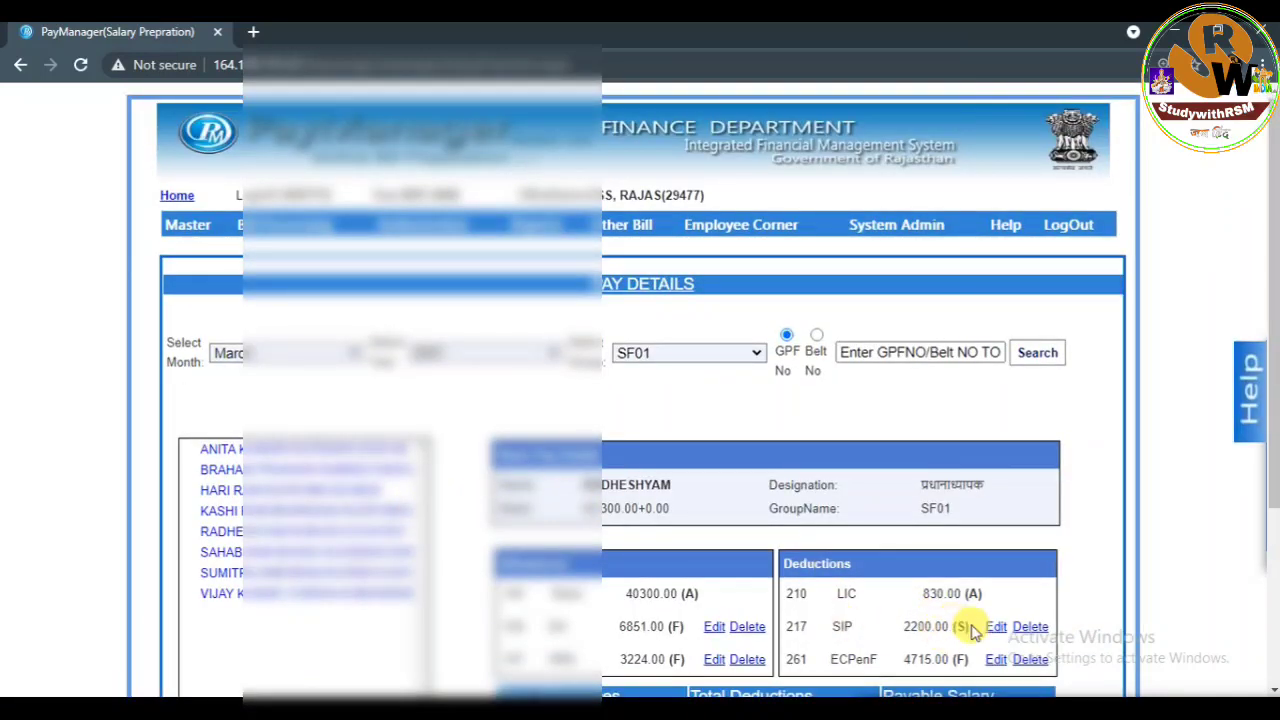
{"action": "mouse_move", "coordinate": [262, 233]}
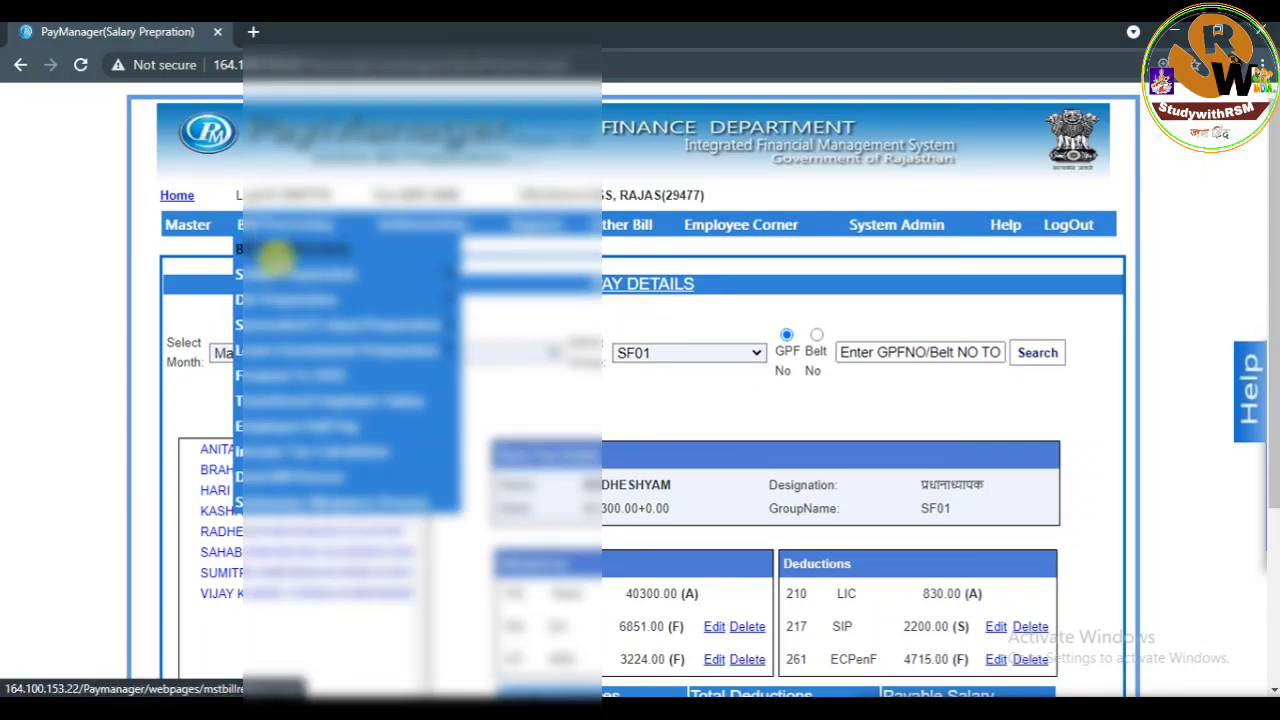
{"action": "mouse_move", "coordinate": [271, 272]}
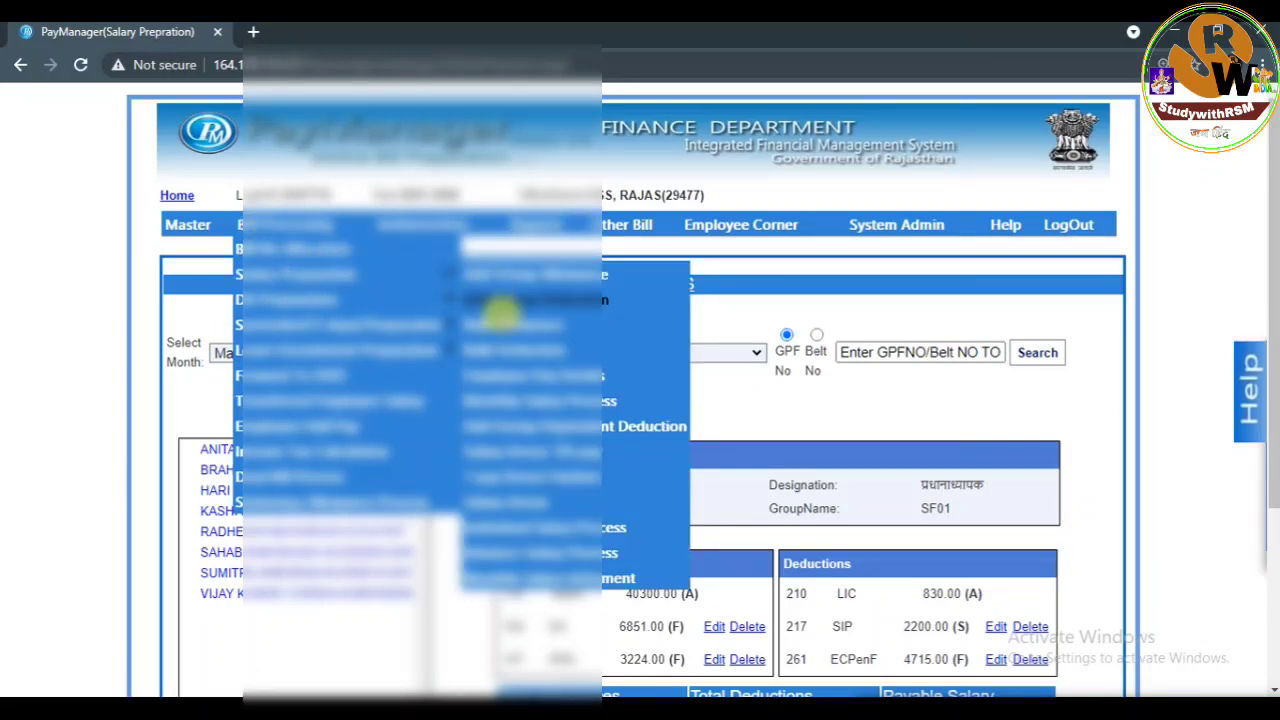
{"action": "left_click", "coordinate": [500, 350]}
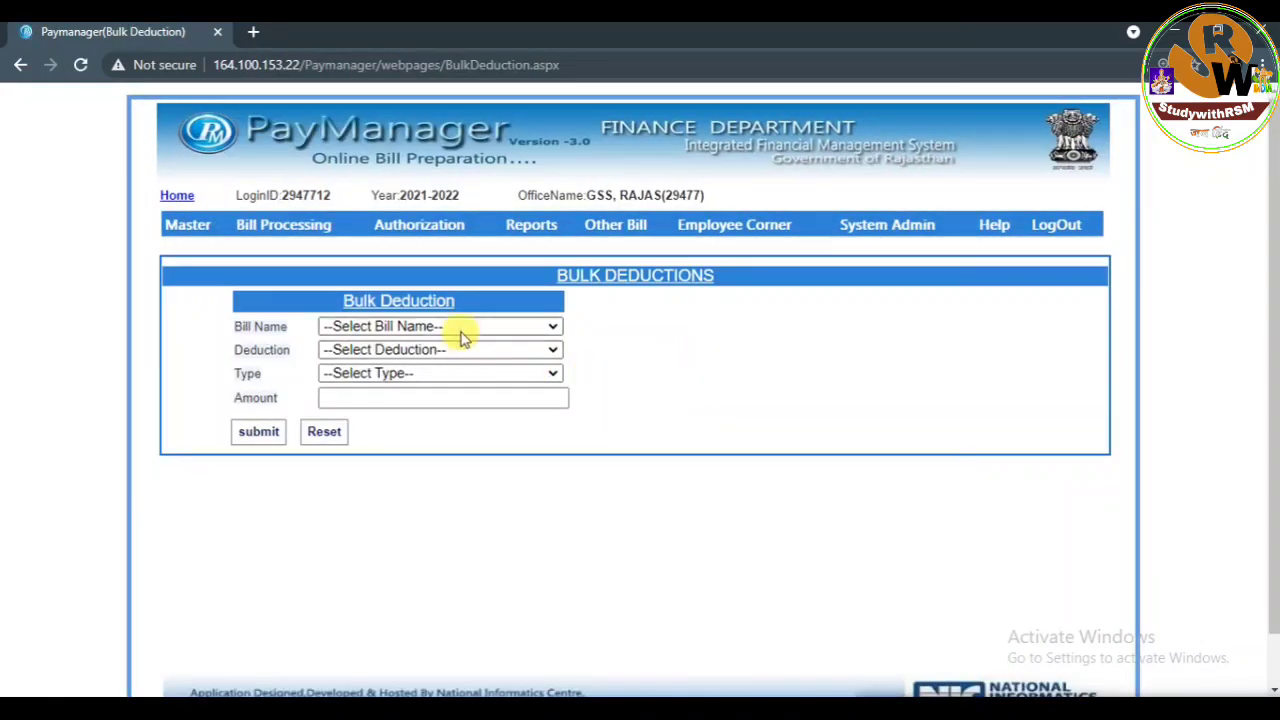
{"action": "left_click", "coordinate": [462, 327]}
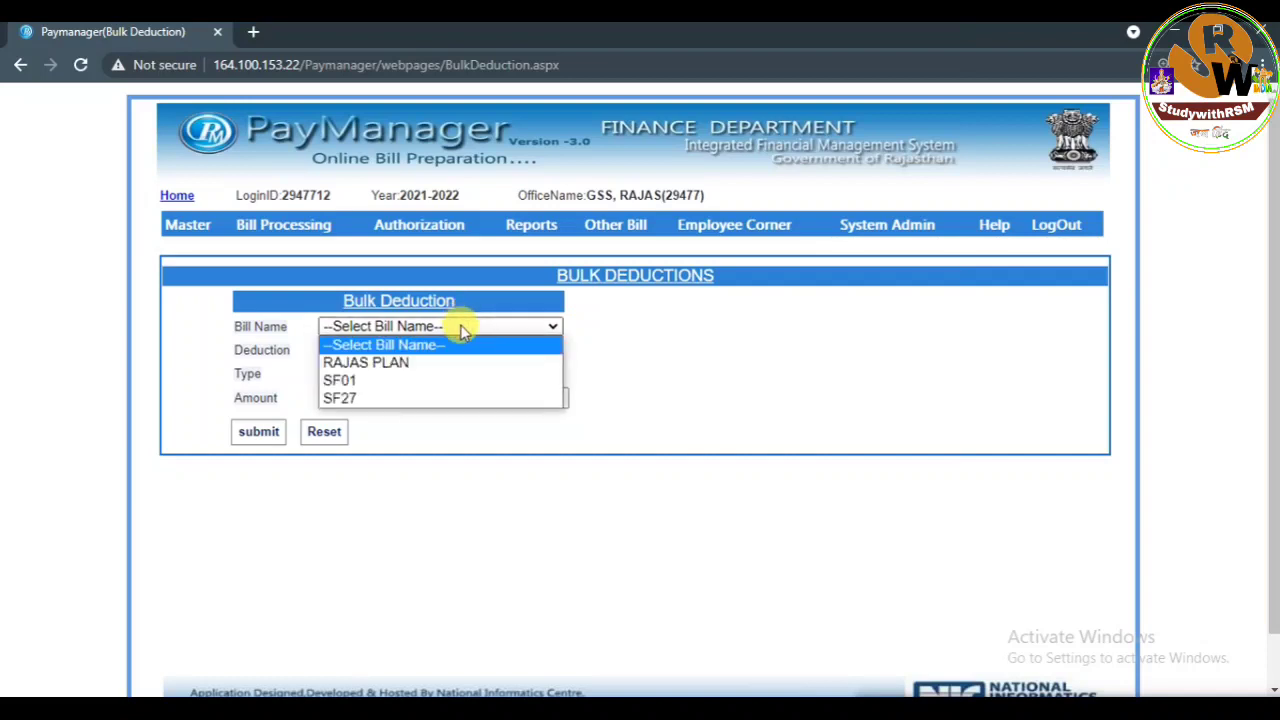
{"action": "left_click", "coordinate": [432, 373]}
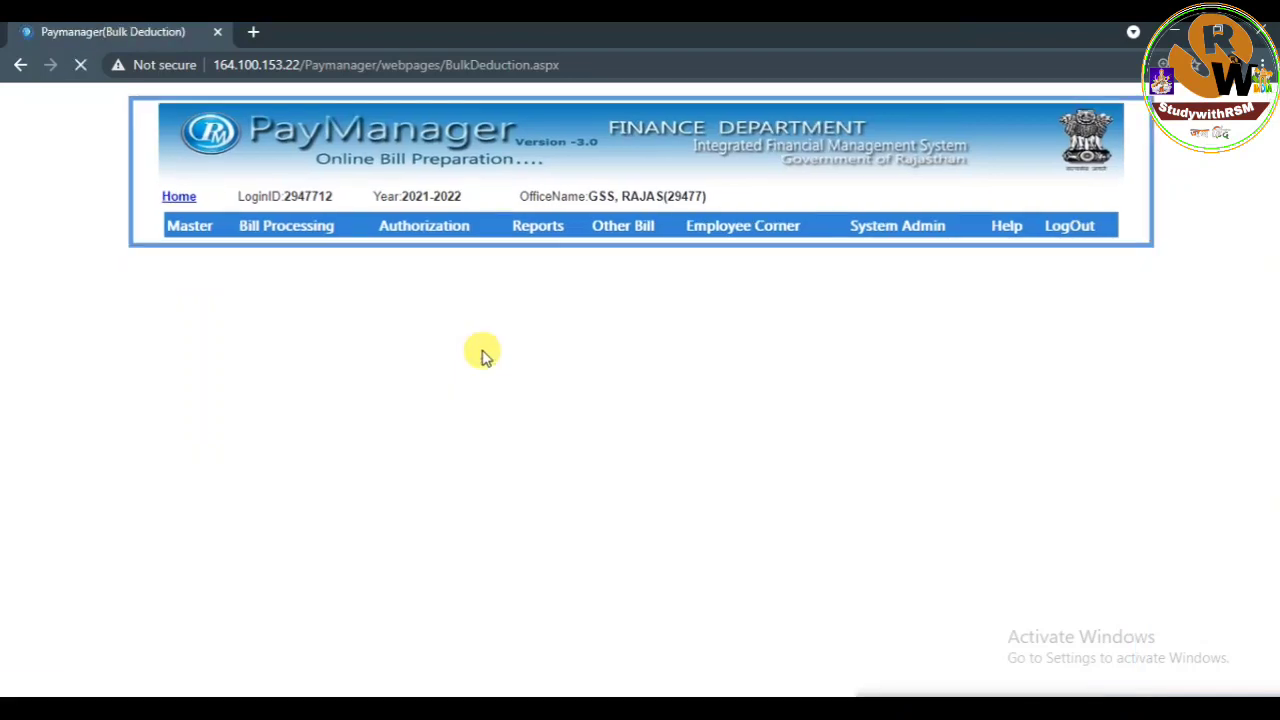
Step: Set the bulk deduction to SIP(217) with the type Slab
{"action": "left_click", "coordinate": [484, 349]}
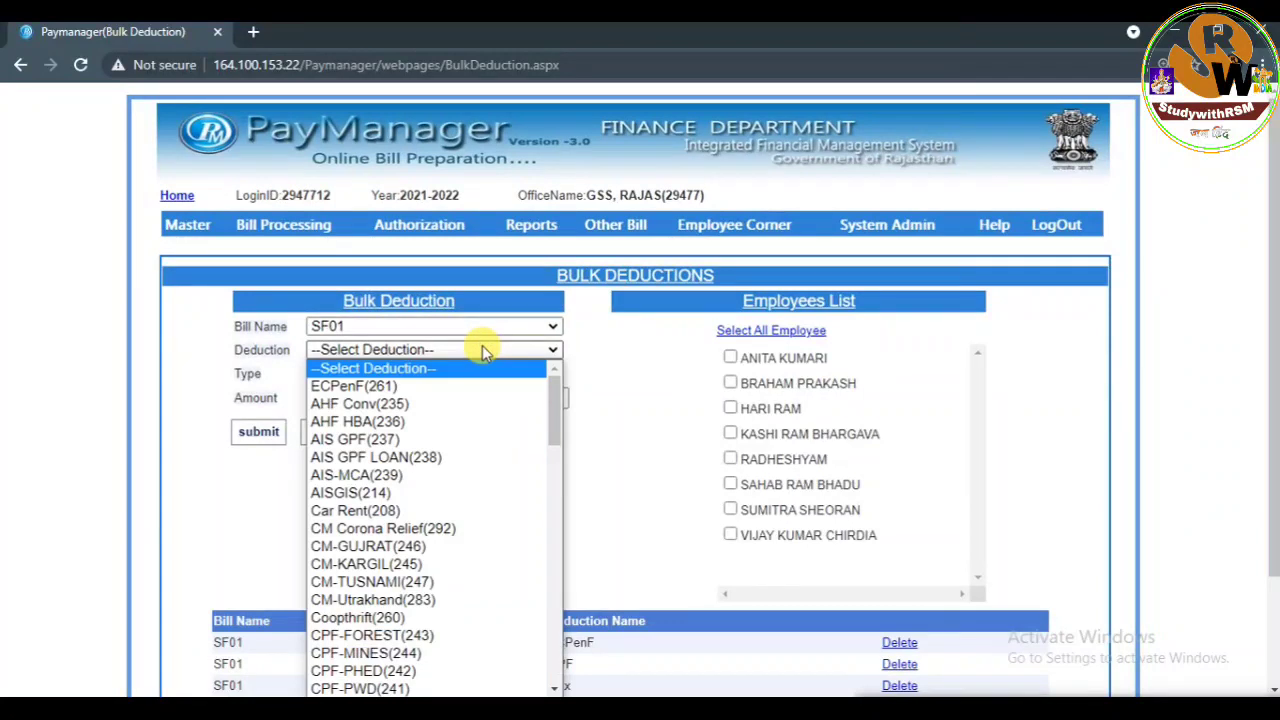
{"action": "key", "text": "s"}
{"action": "key", "text": "s"}
{"action": "key", "text": "s"}
{"action": "key", "text": "s"}
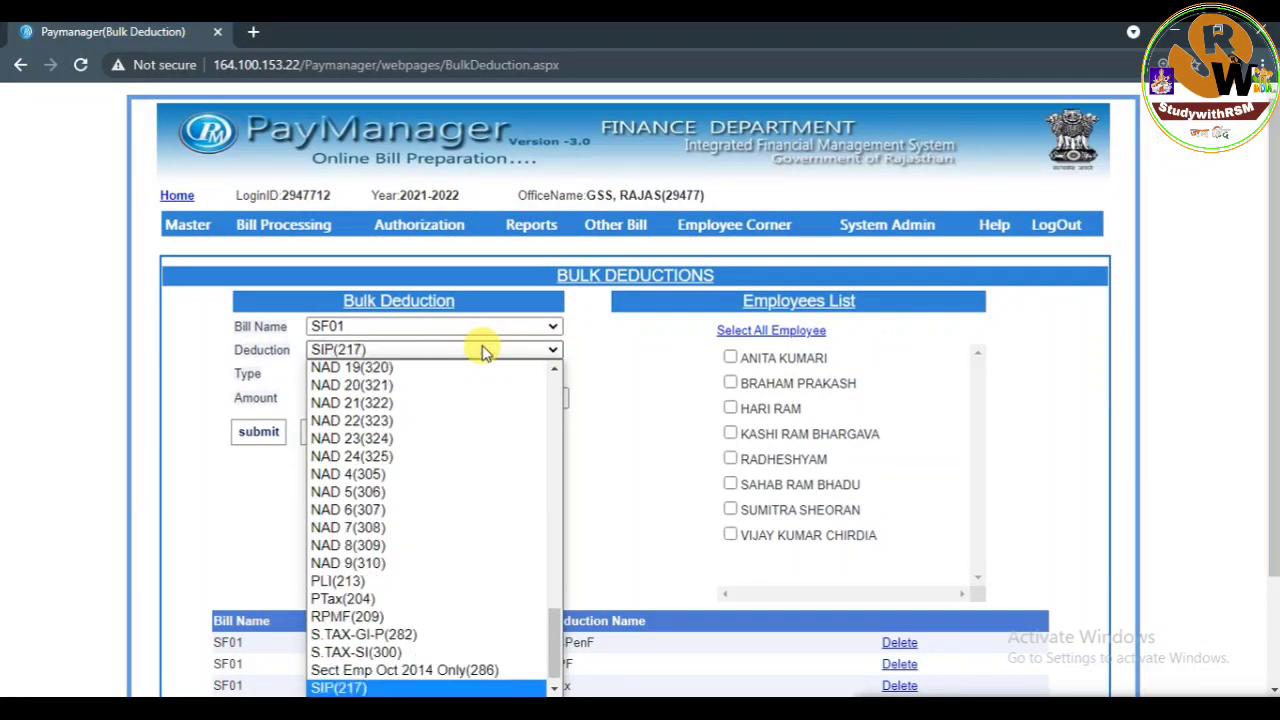
{"action": "key", "text": "Return"}
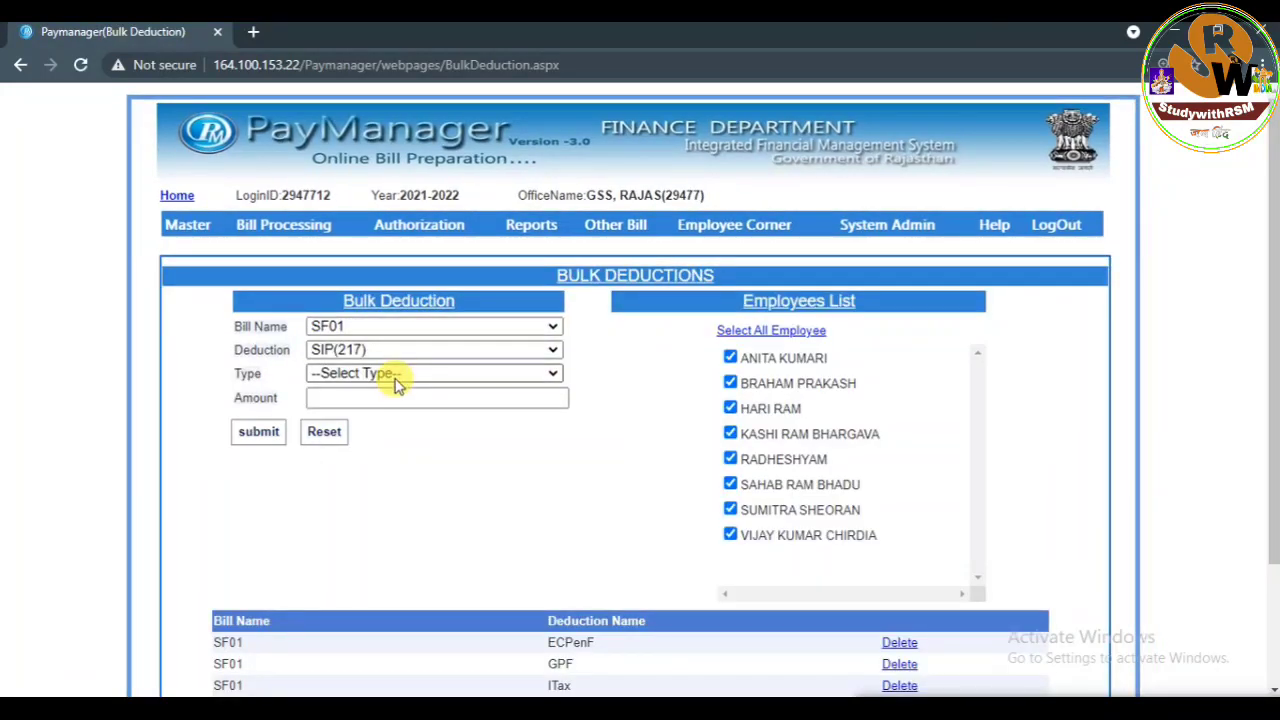
{"action": "left_click", "coordinate": [395, 376]}
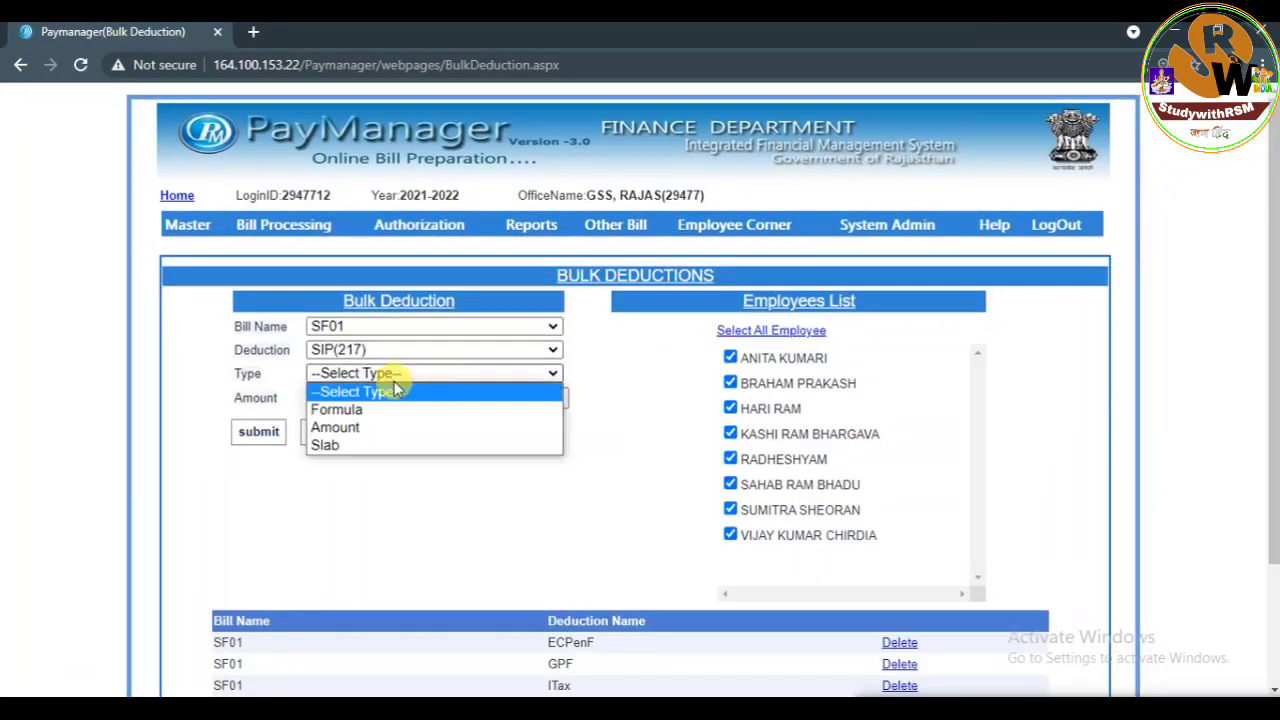
{"action": "left_click", "coordinate": [365, 445]}
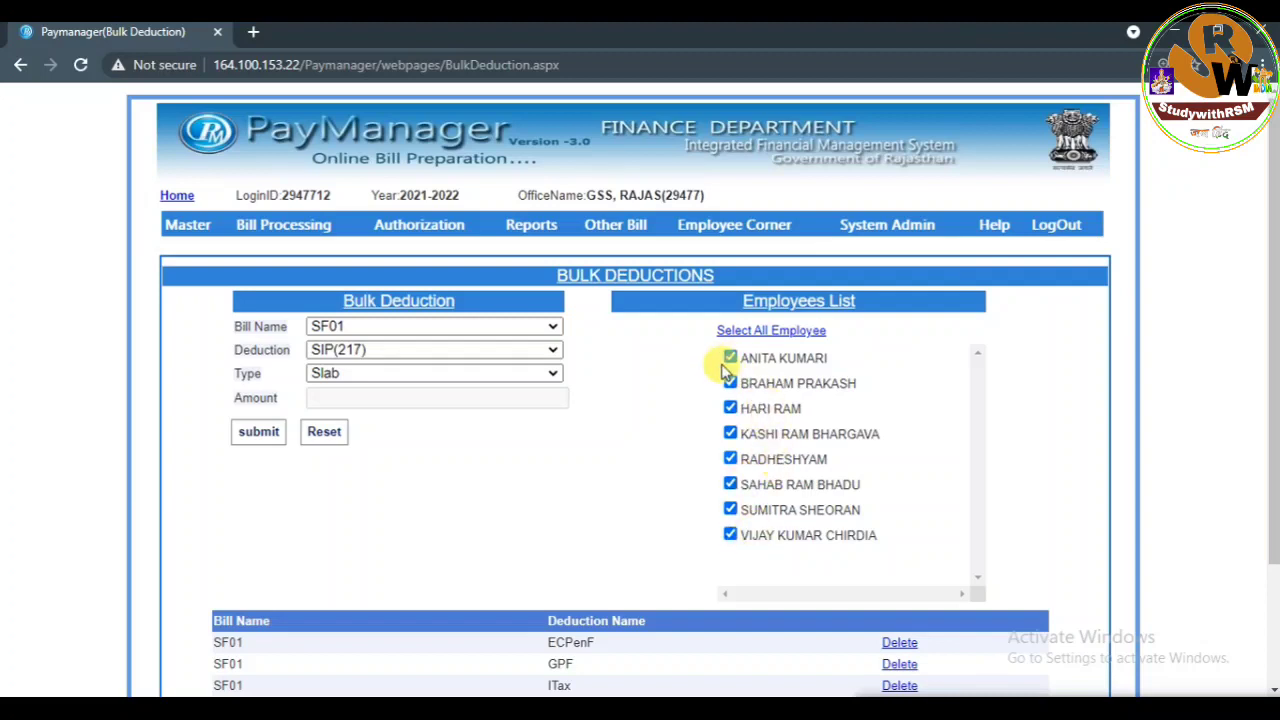
Step: Deselect every employee in the Employees List except the fifth one
{"action": "left_click", "coordinate": [730, 357]}
{"action": "left_click", "coordinate": [730, 357]}
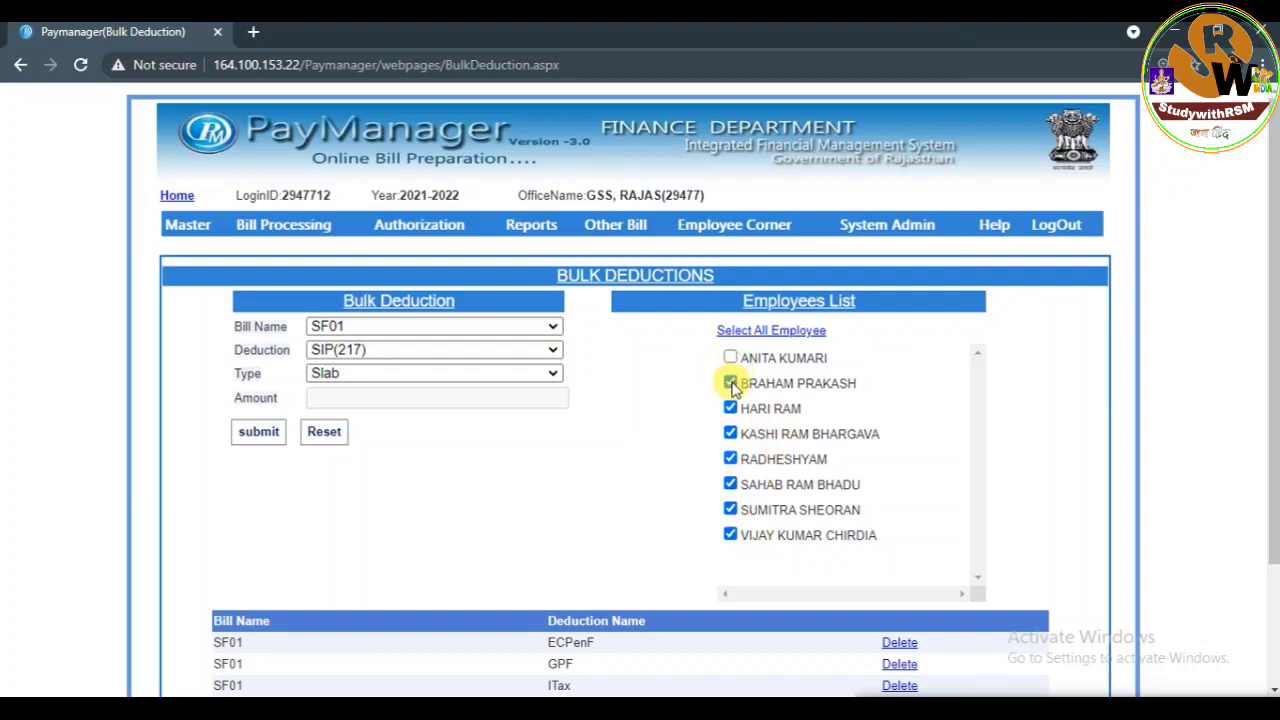
{"action": "left_click", "coordinate": [730, 383]}
{"action": "left_click", "coordinate": [730, 408]}
{"action": "left_click", "coordinate": [730, 433]}
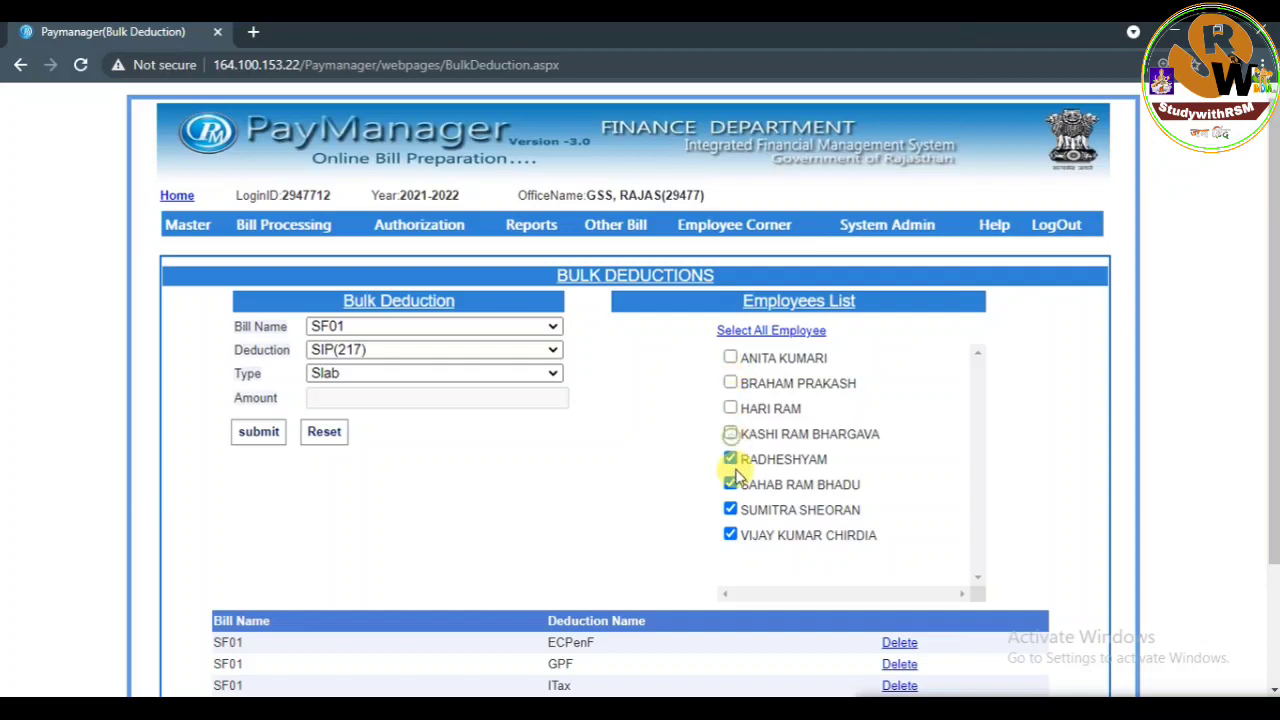
{"action": "left_click", "coordinate": [730, 484]}
{"action": "left_click", "coordinate": [730, 509]}
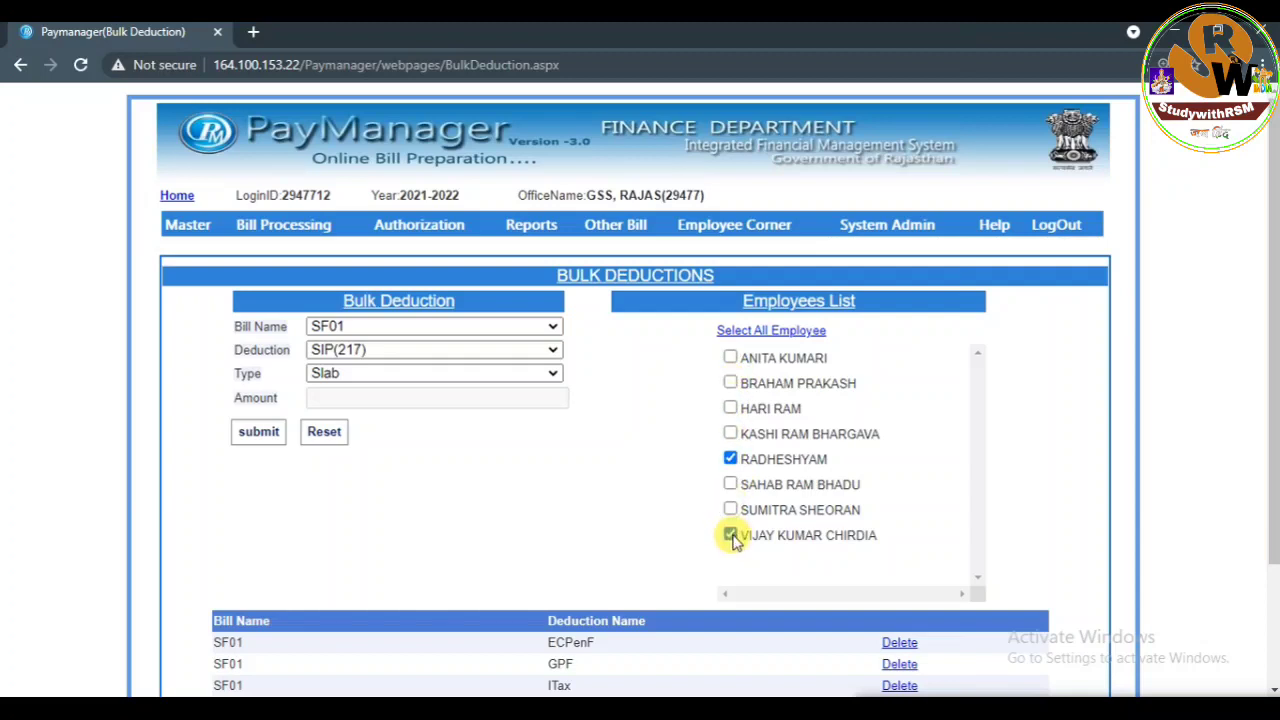
{"action": "left_click", "coordinate": [730, 535]}
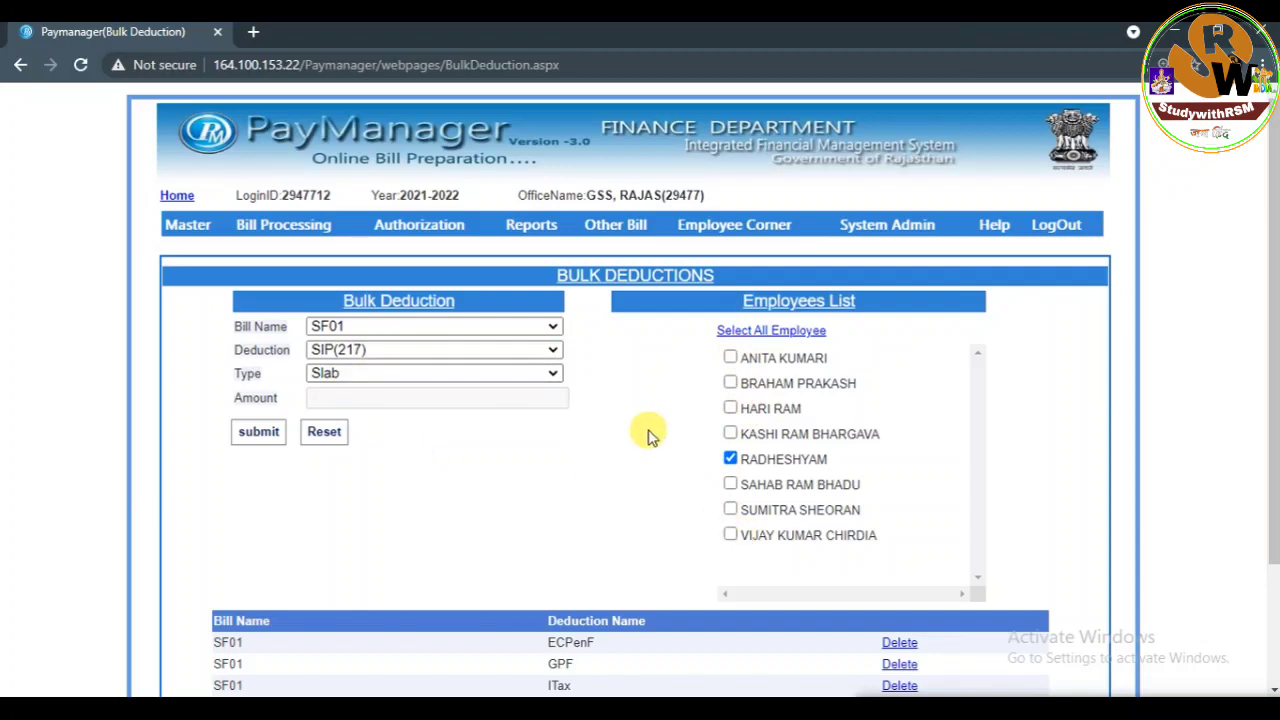
Step: Look through the latest updates on studywithrsm.com for the SI State Insurance article, and return to the PayManager Bulk Deduction form
{"action": "left_click", "coordinate": [249, 444]}
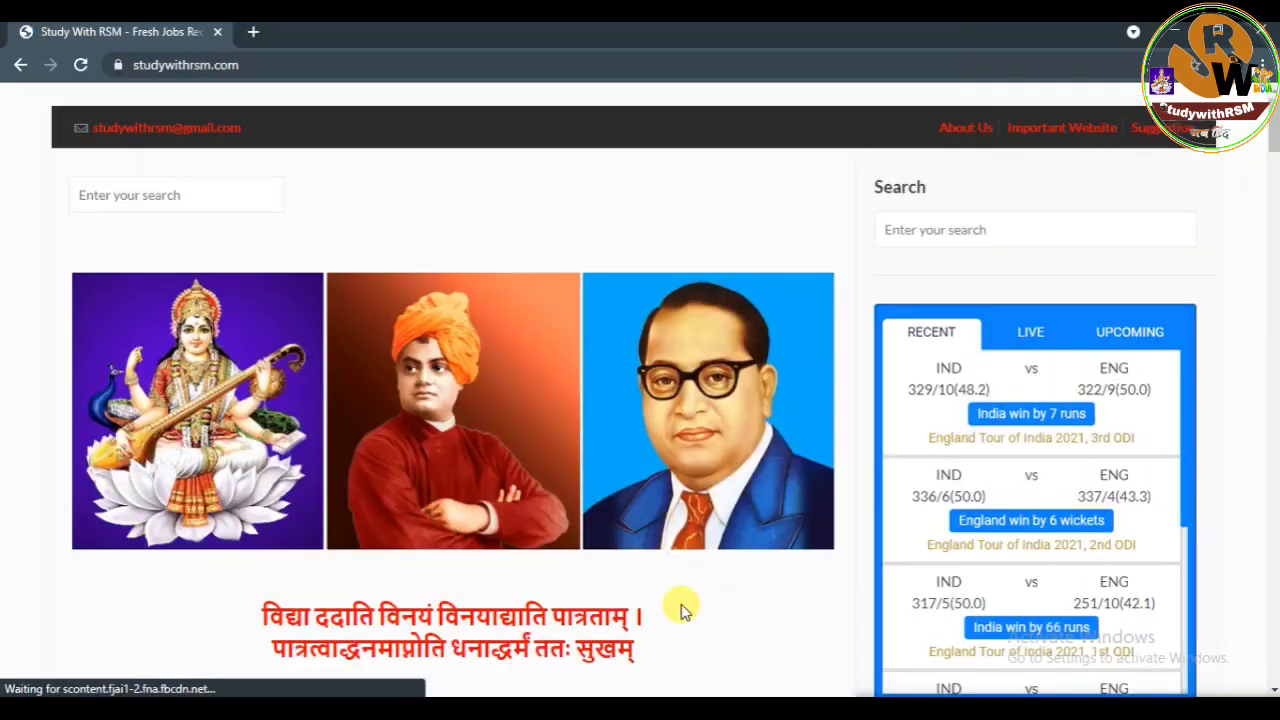
{"action": "scroll", "coordinate": [566, 511], "scroll_direction": "down", "scroll_amount": 5}
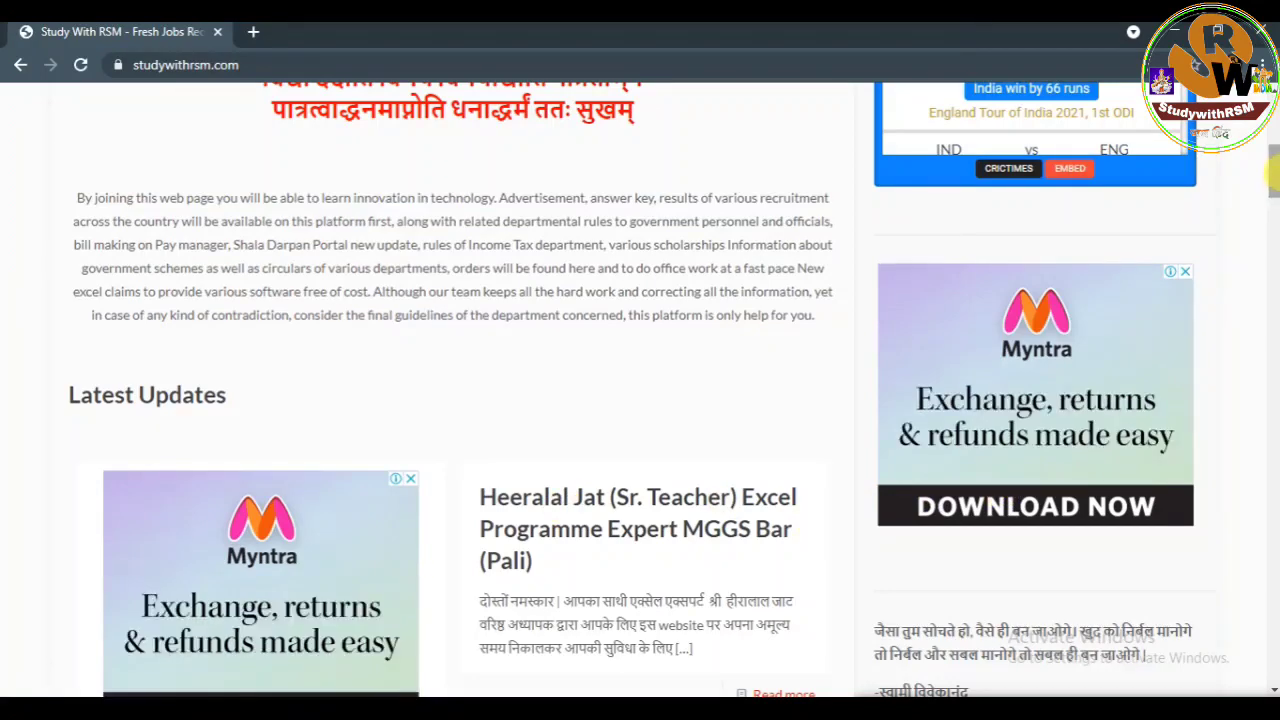
{"action": "scroll", "coordinate": [1268, 180], "scroll_direction": "down", "scroll_amount": 5}
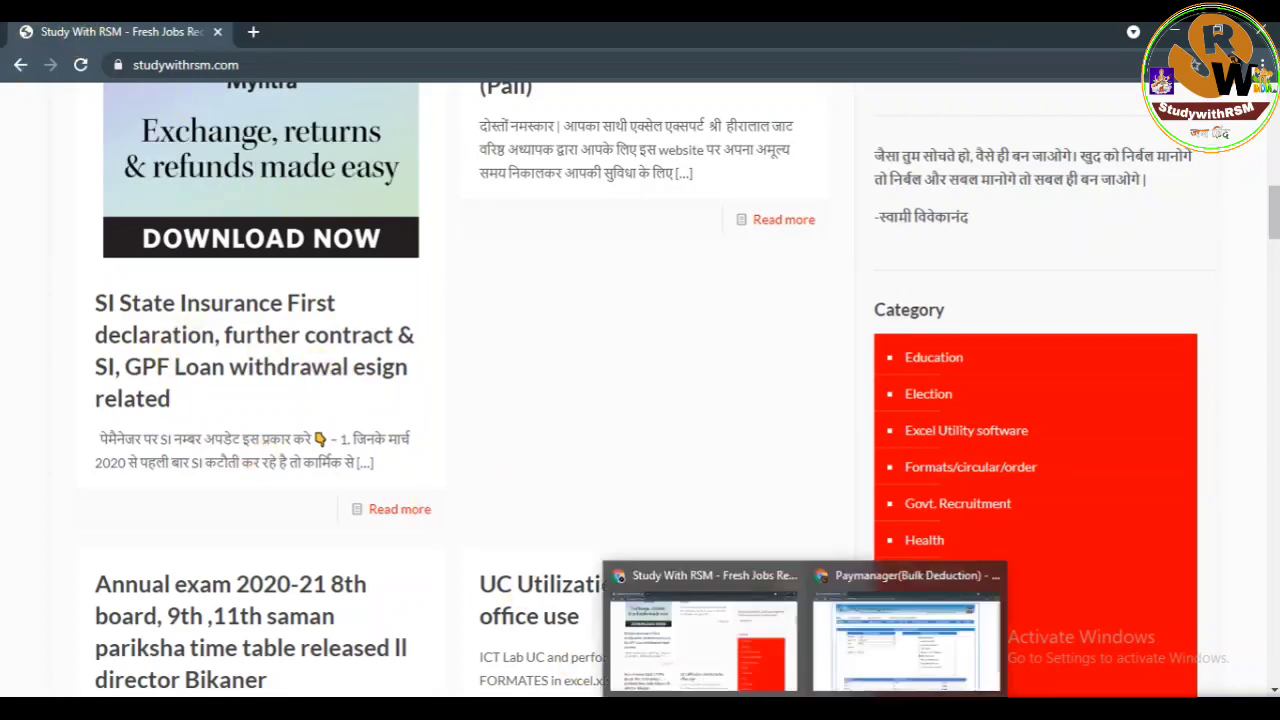
{"action": "left_click", "coordinate": [900, 651]}
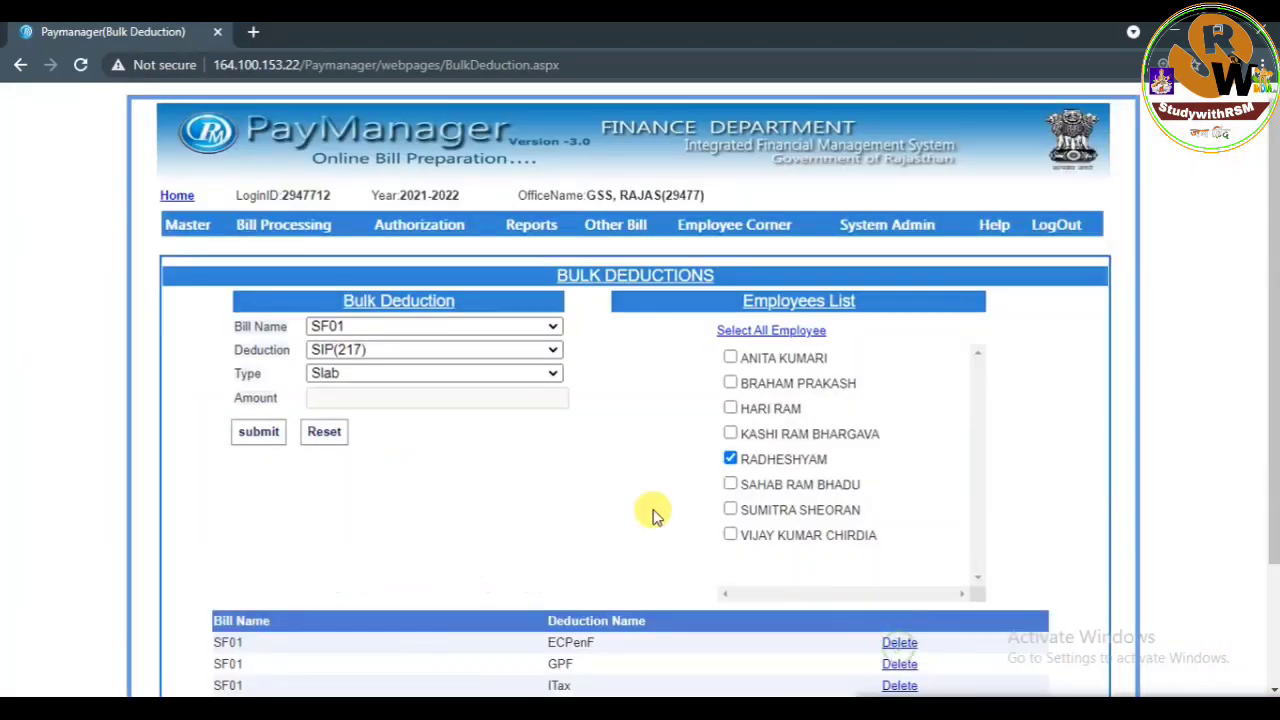
Step: Change the SIP deduction type to Amount, enter 3000, and submit the bulk deduction for the selected employee
{"action": "left_click", "coordinate": [445, 378]}
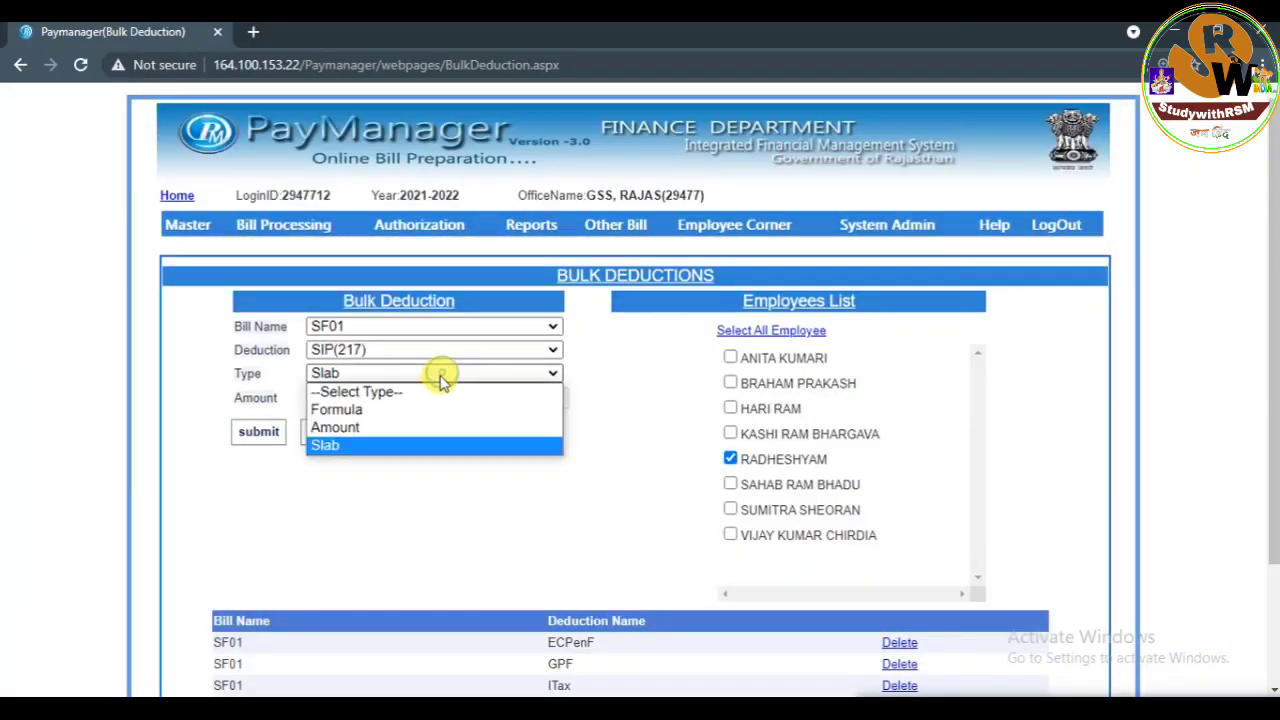
{"action": "left_click", "coordinate": [390, 427]}
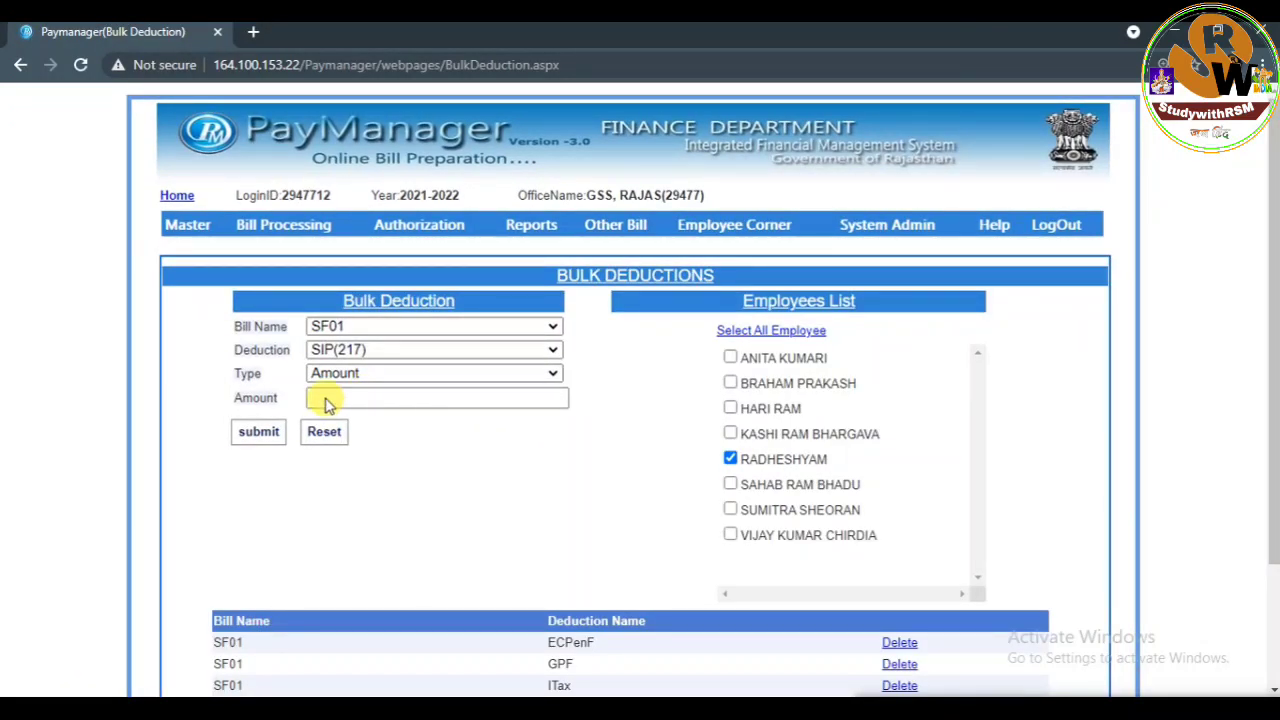
{"action": "left_click", "coordinate": [323, 398]}
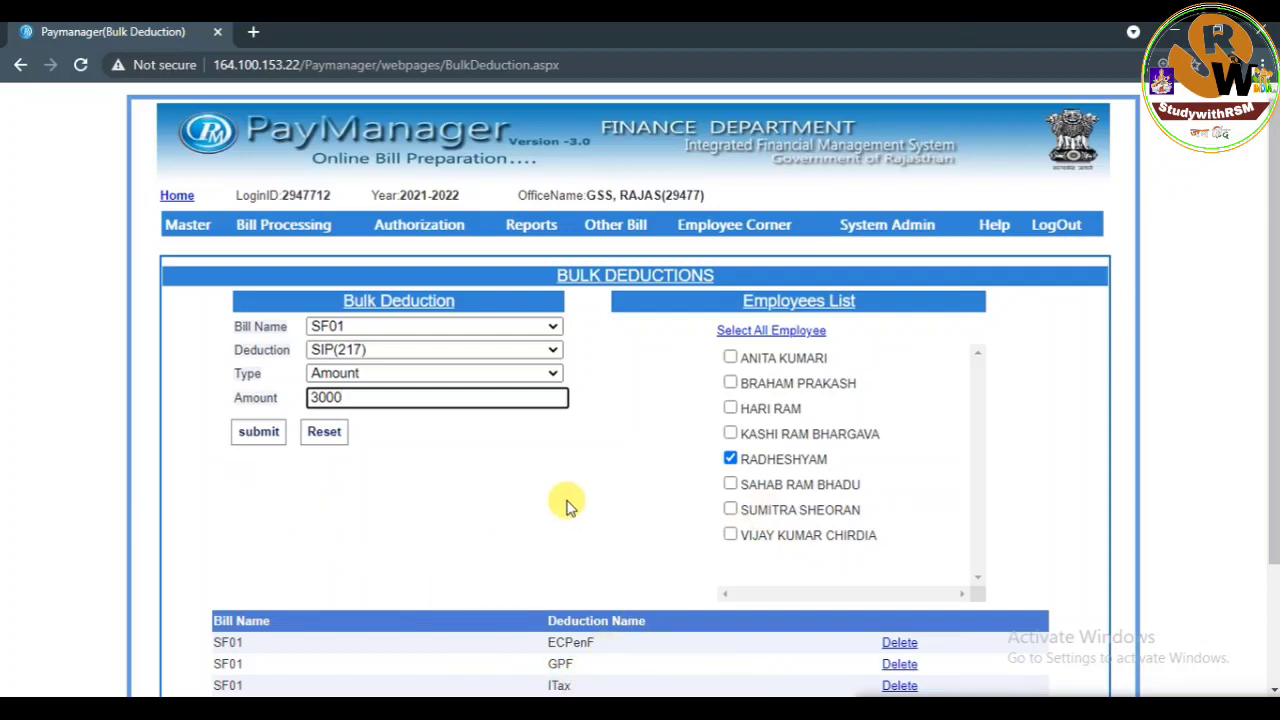
{"action": "left_click", "coordinate": [264, 440]}
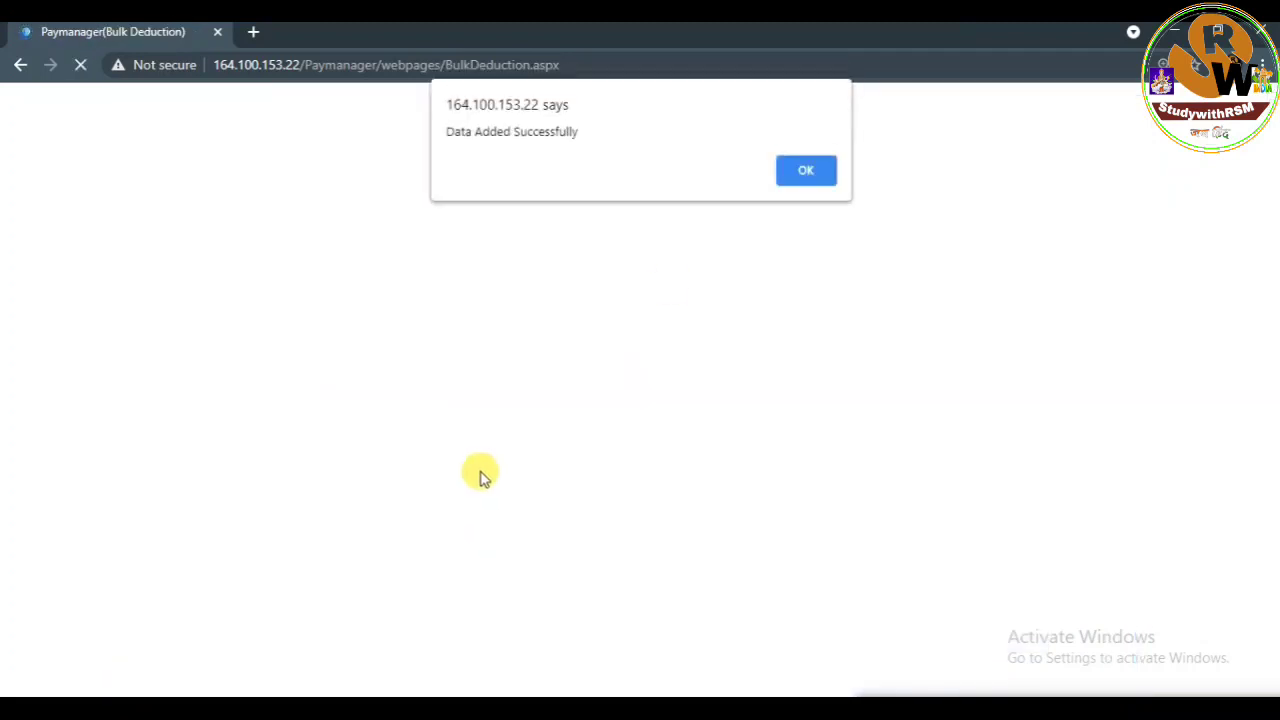
{"action": "left_click", "coordinate": [806, 172]}
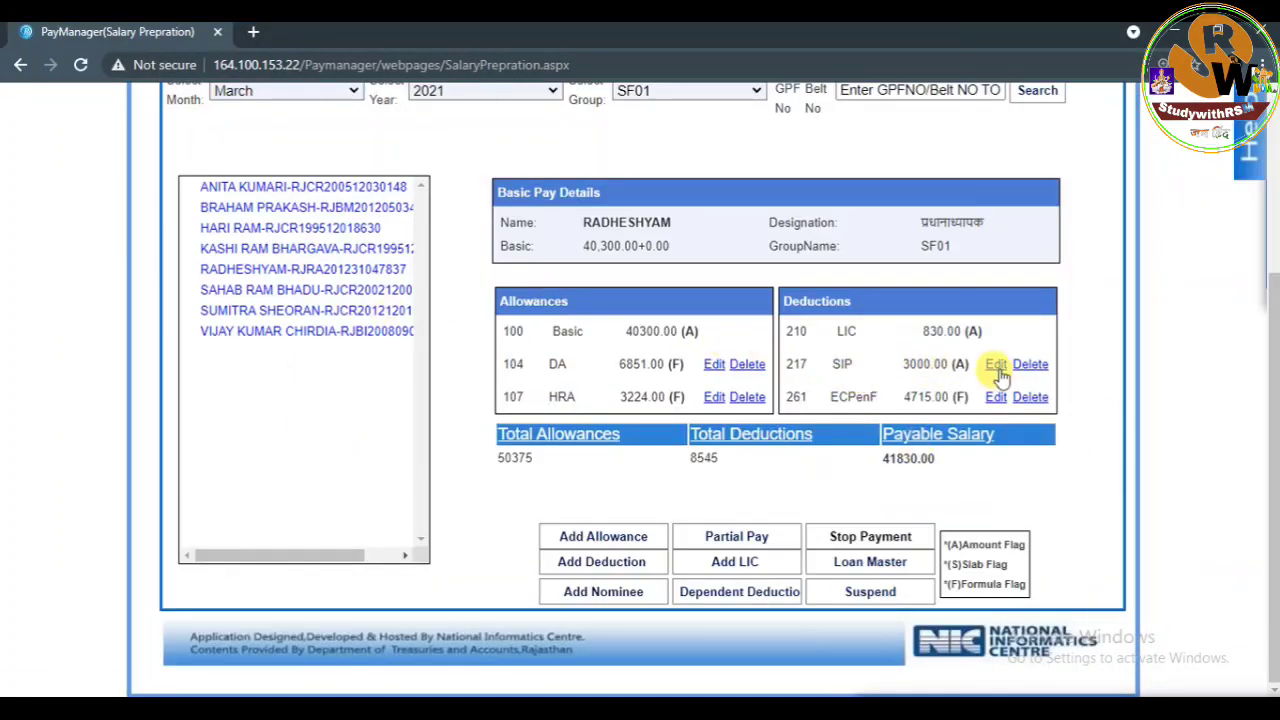
Step: Switch to the employee's own PayManager login in the other browser and open the employee's identification-number details for editing
{"action": "scroll", "coordinate": [572, 429], "scroll_direction": "up", "scroll_amount": 3}
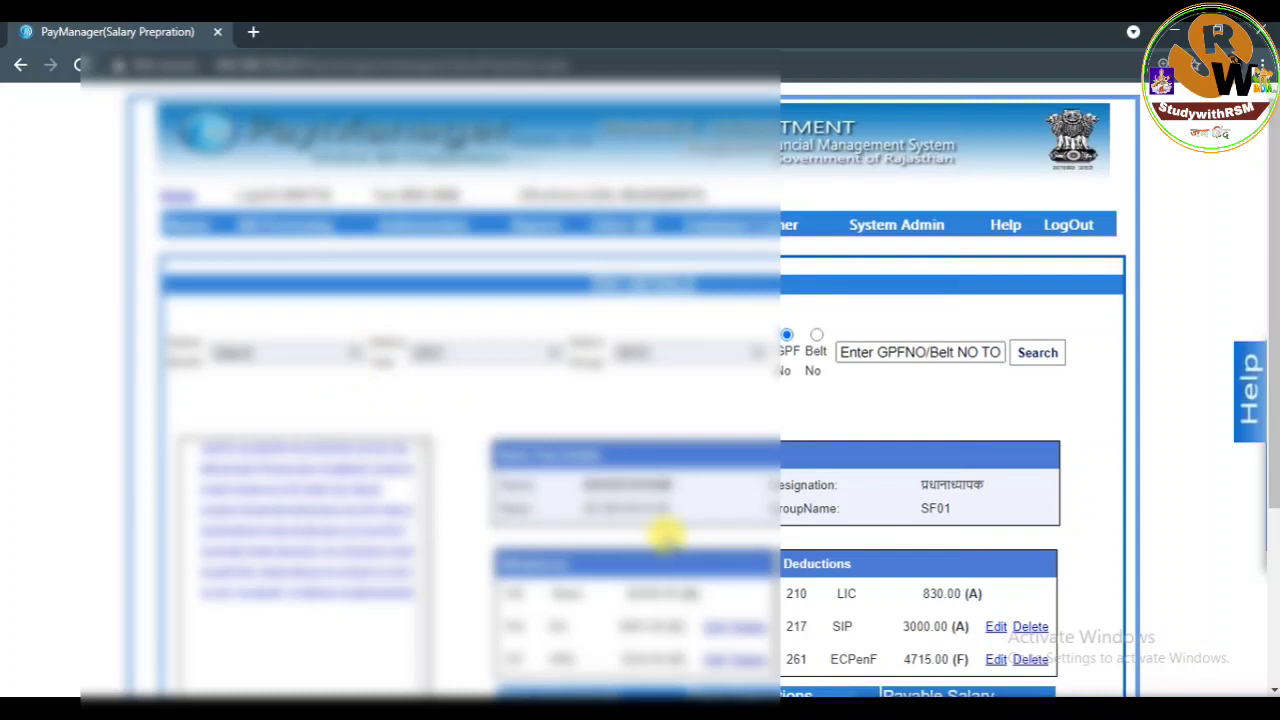
{"action": "scroll", "coordinate": [1065, 588], "scroll_direction": "down", "scroll_amount": 3}
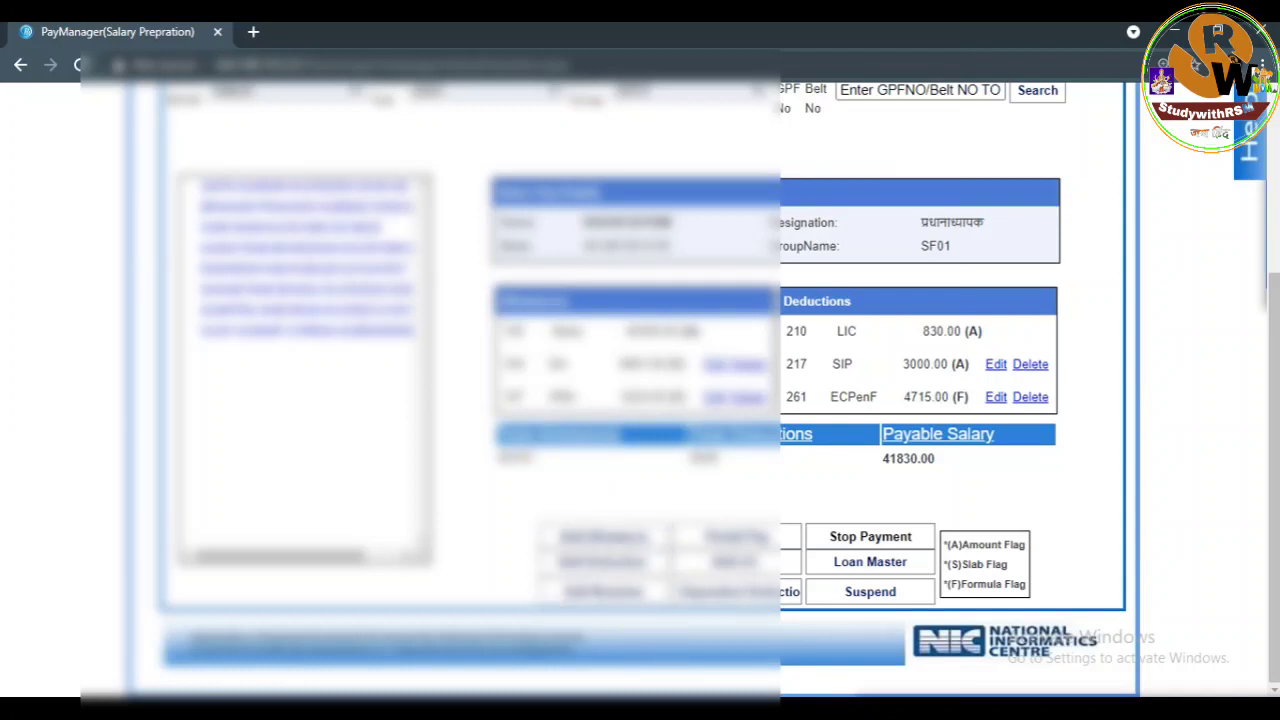
{"action": "mouse_move", "coordinate": [758, 700]}
{"action": "left_click", "coordinate": [783, 657]}
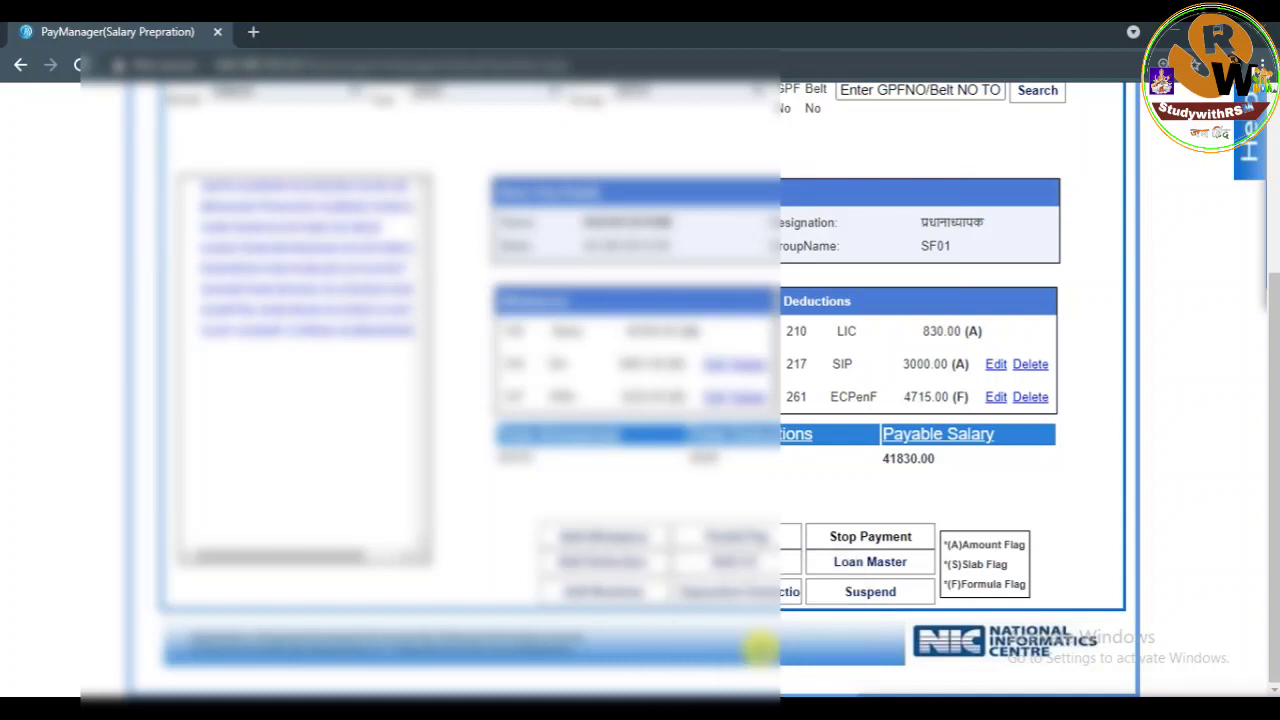
{"action": "left_click", "coordinate": [760, 675]}
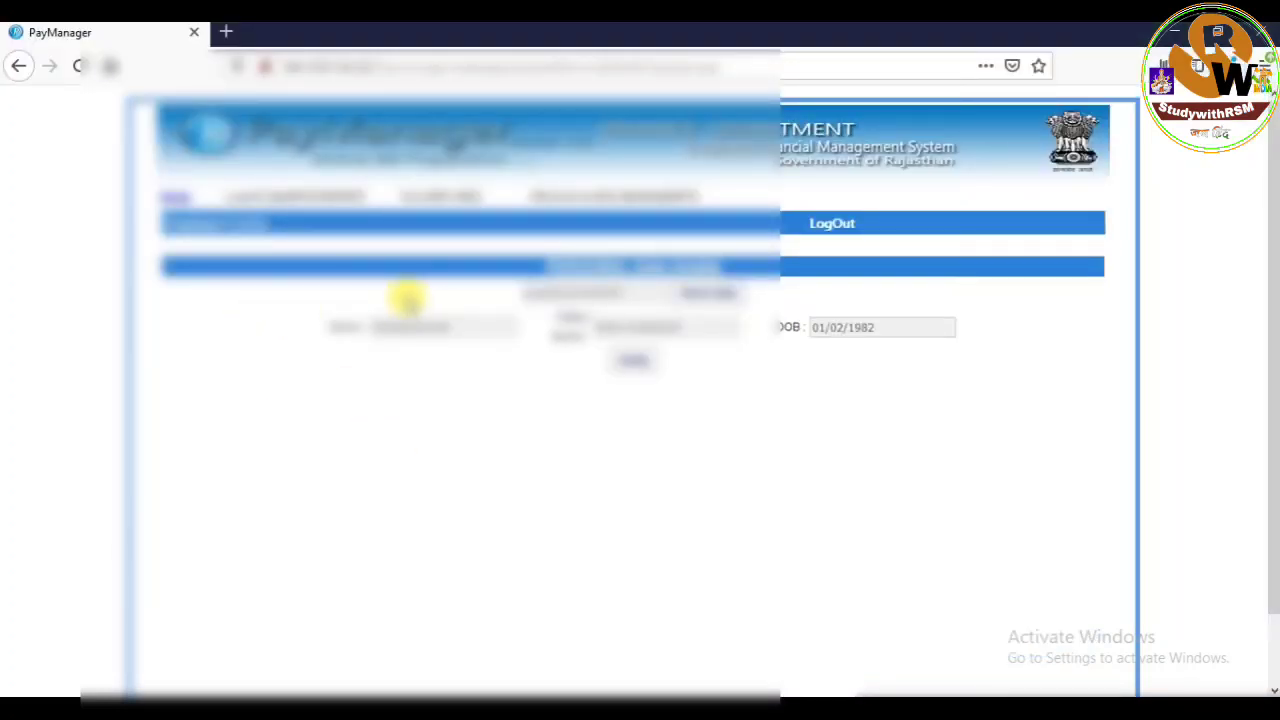
{"action": "mouse_move", "coordinate": [171, 224]}
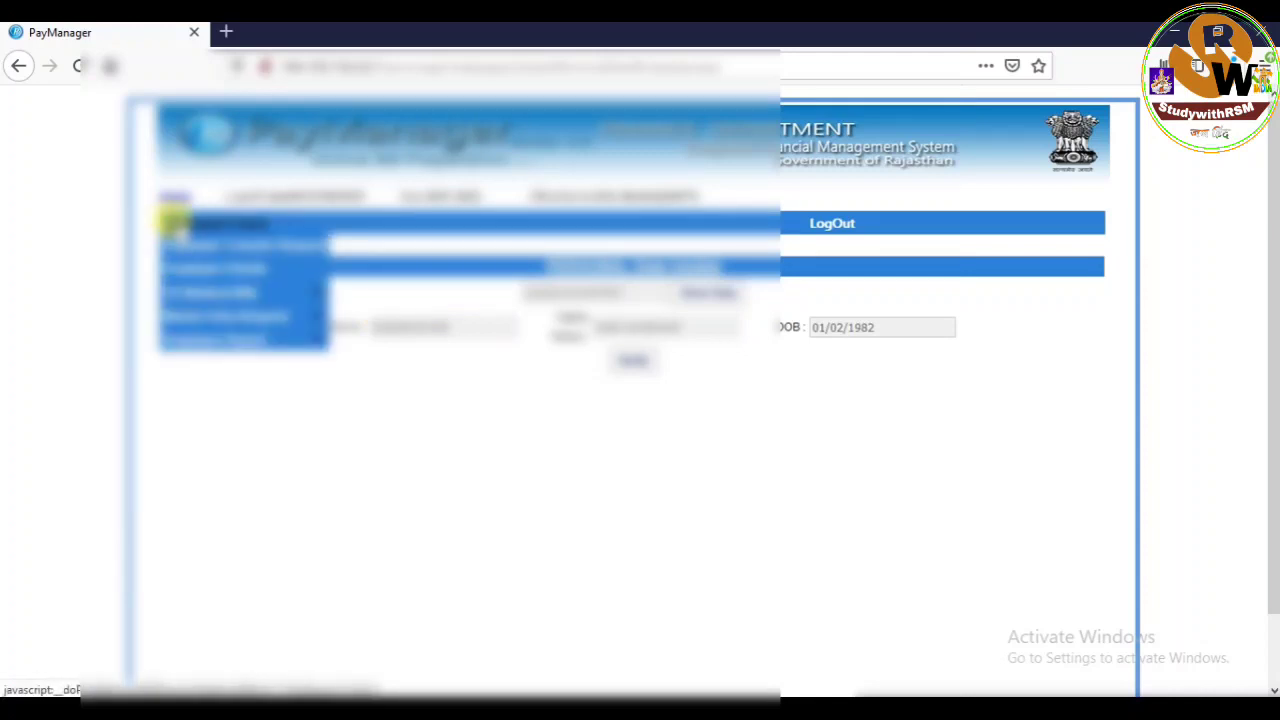
{"action": "mouse_move", "coordinate": [194, 314]}
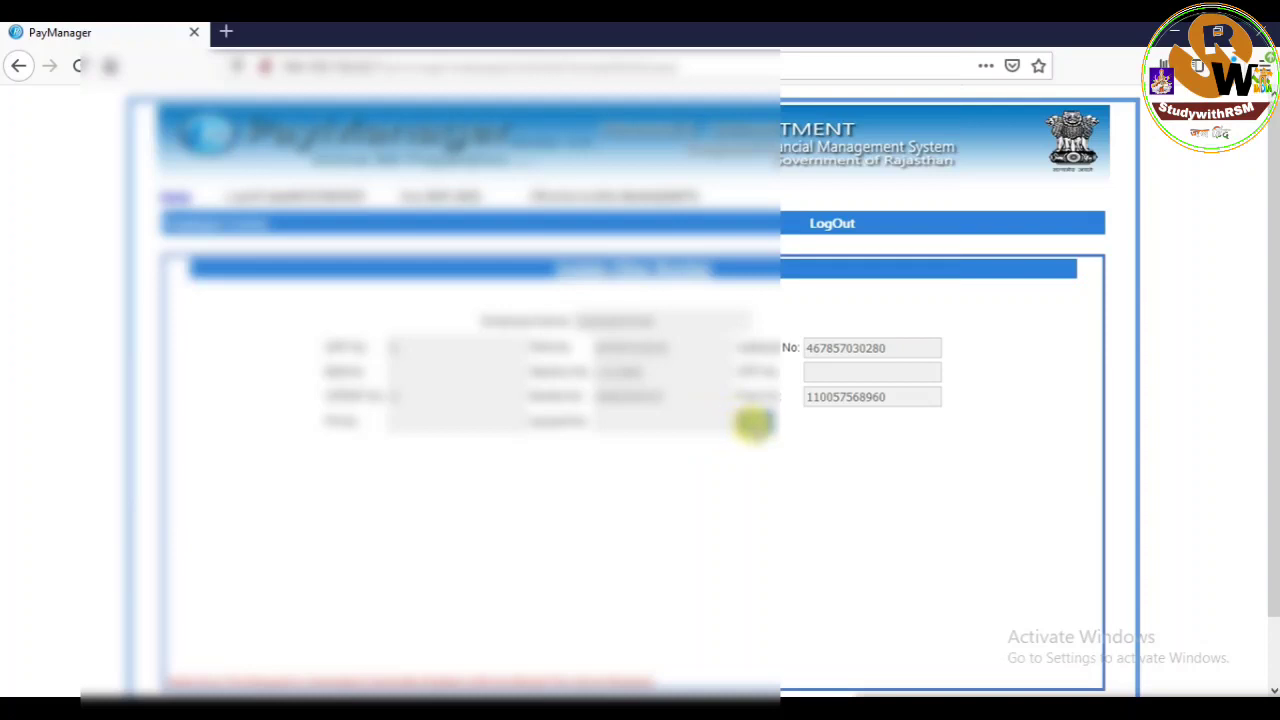
{"action": "left_click", "coordinate": [755, 423]}
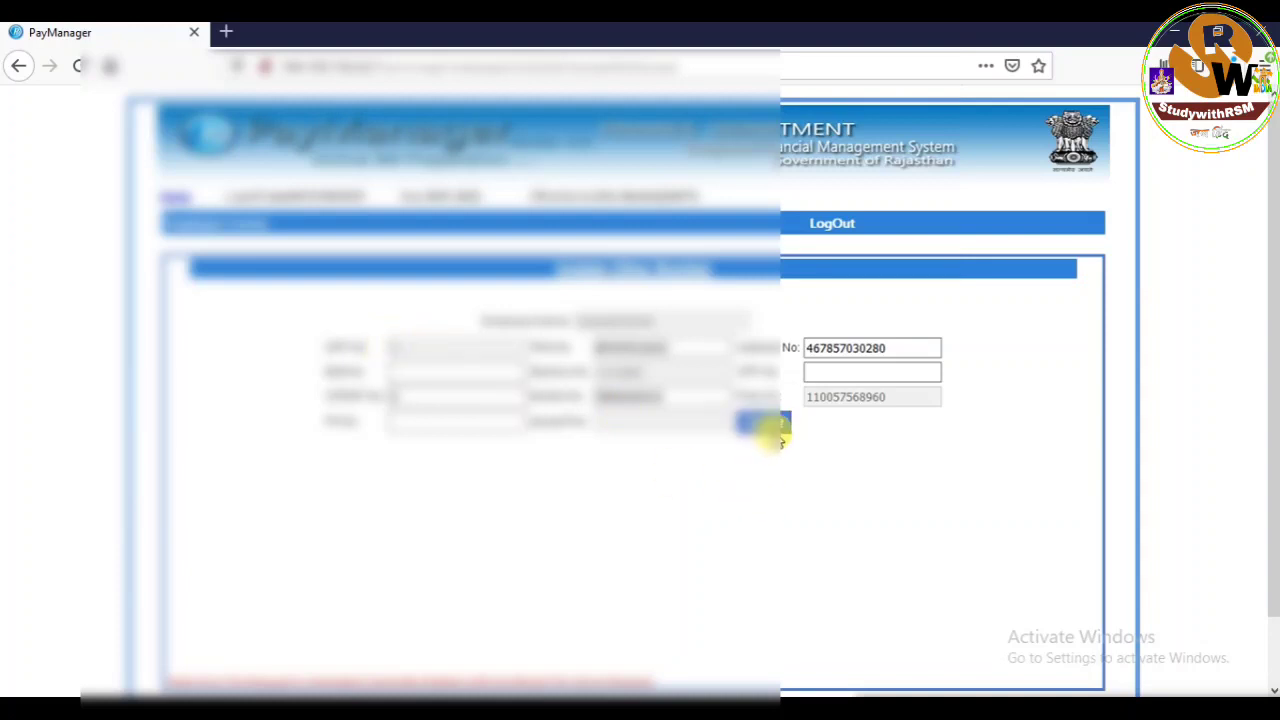
Step: Return to PayManager's Salary Preparation page and review the selected employee's pay details for March 2021
{"action": "mouse_move", "coordinate": [843, 688]}
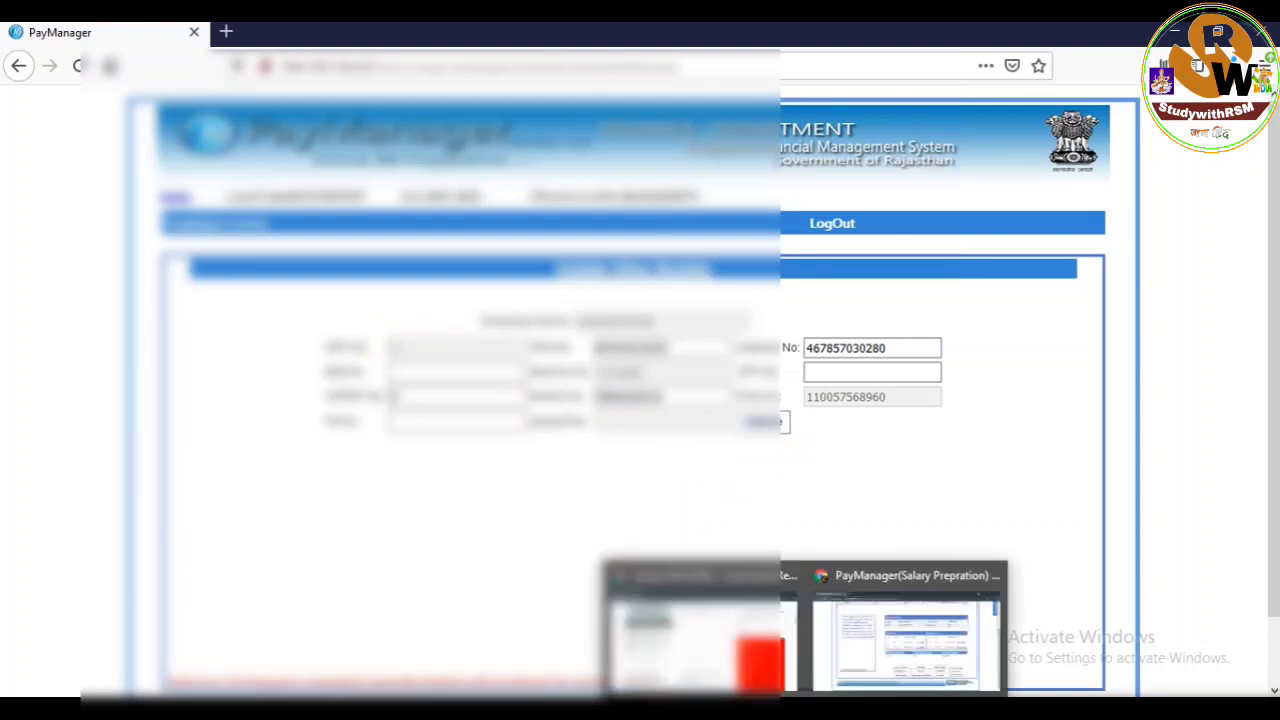
{"action": "left_click", "coordinate": [866, 643]}
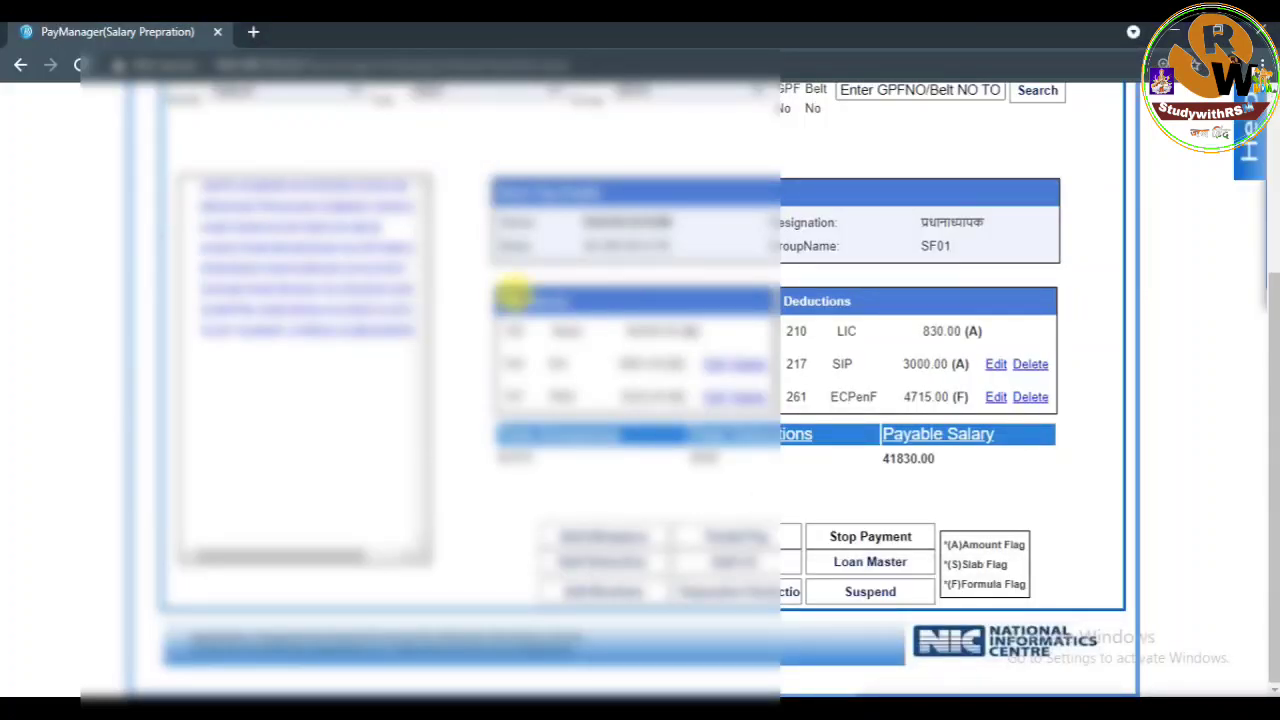
{"action": "scroll", "coordinate": [265, 270], "scroll_direction": "up", "scroll_amount": 3}
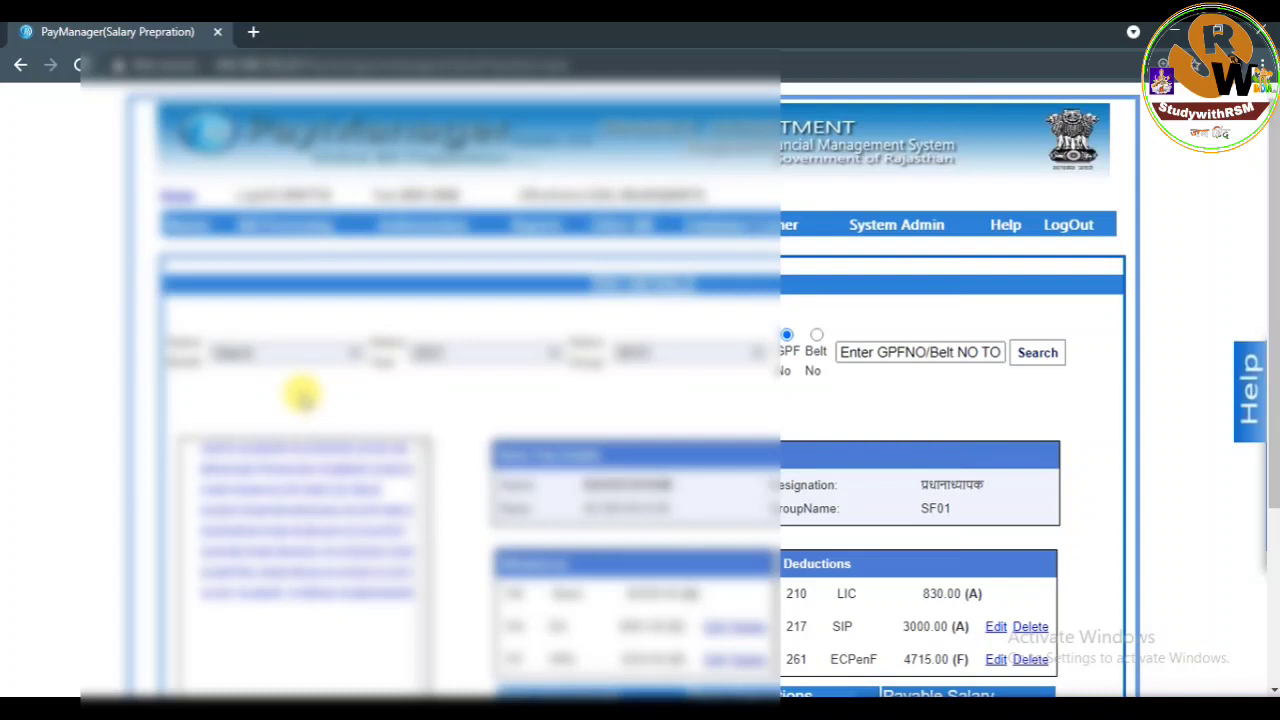
{"action": "scroll", "coordinate": [300, 395], "scroll_direction": "down", "scroll_amount": 3}
{"action": "scroll", "coordinate": [380, 386], "scroll_direction": "up", "scroll_amount": 3}
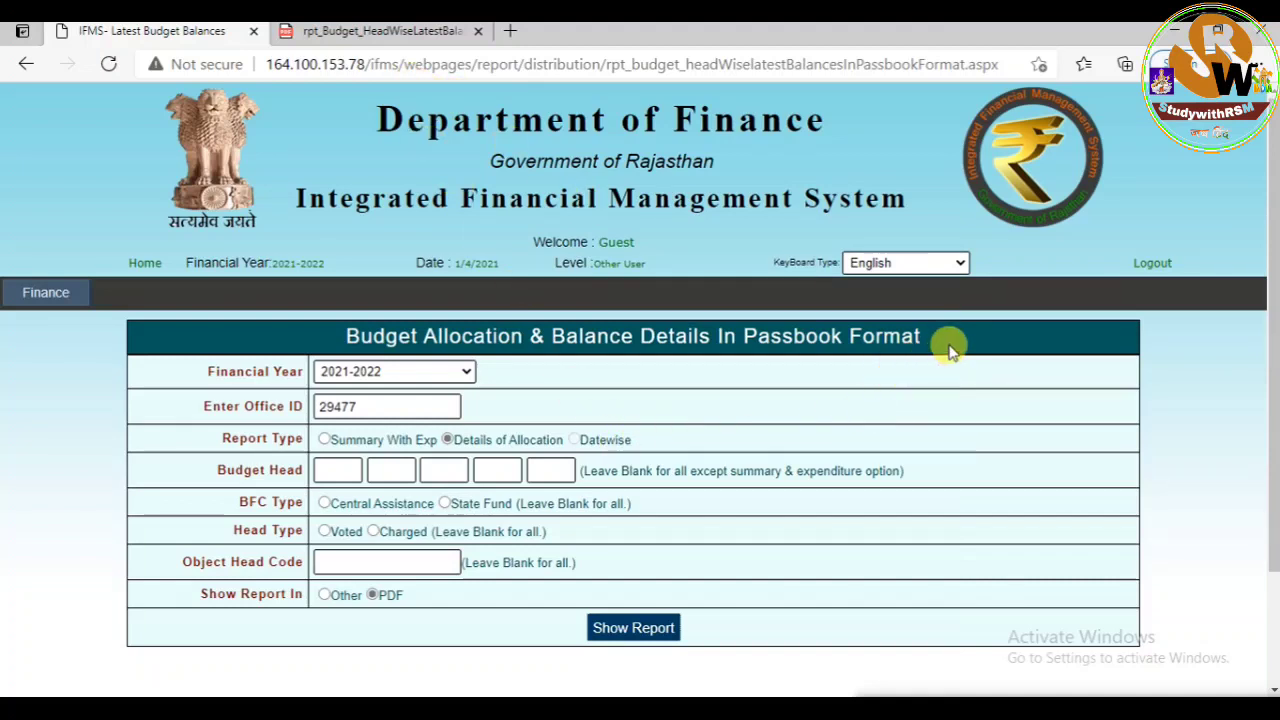
Step: Open the IFMS latest budget balance report PDF and examine the 2021-2022 allocations for each budget head
{"action": "left_click", "coordinate": [398, 32]}
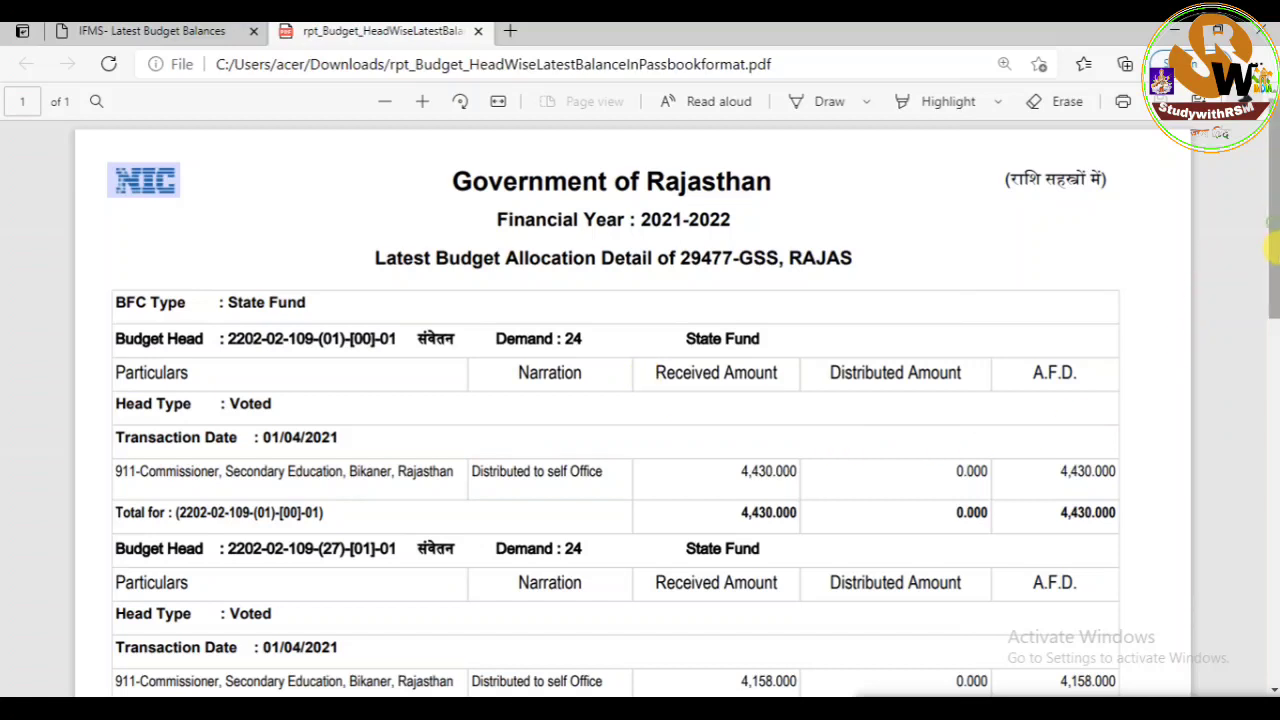
{"action": "scroll", "coordinate": [1270, 245], "scroll_direction": "down", "scroll_amount": 2}
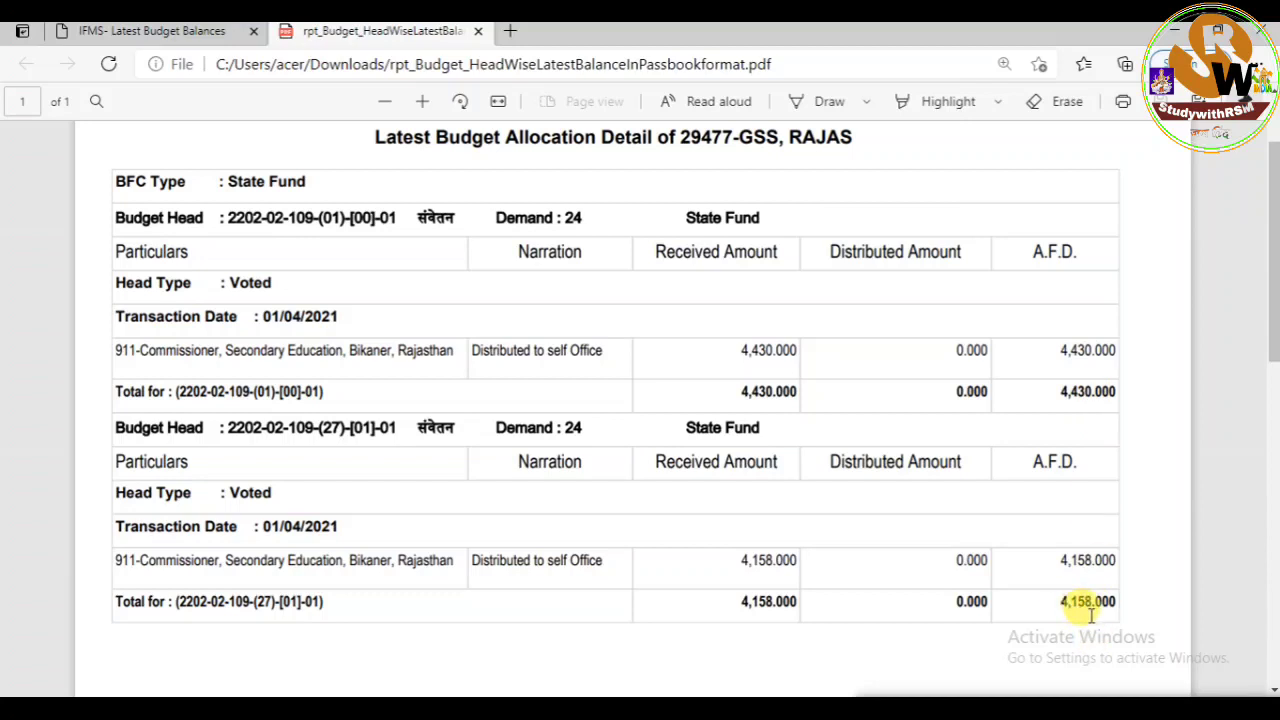
{"action": "scroll", "coordinate": [483, 300], "scroll_direction": "down", "scroll_amount": 5}
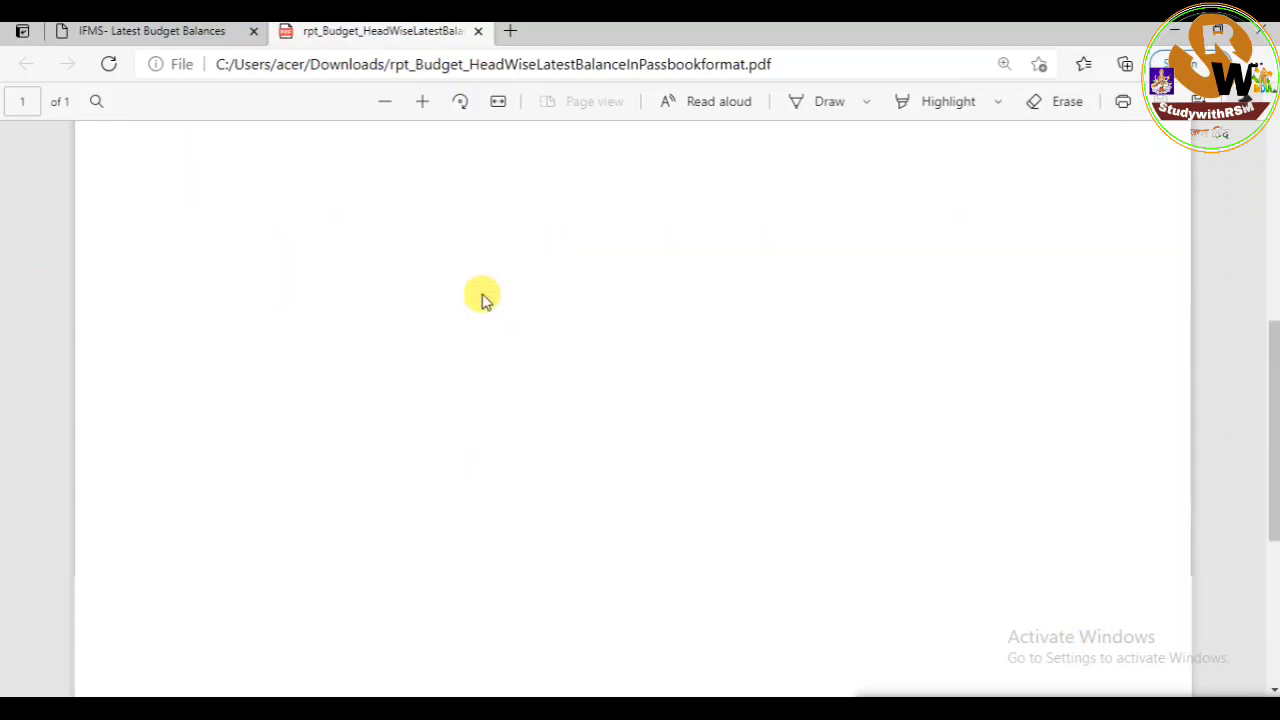
{"action": "scroll", "coordinate": [483, 300], "scroll_direction": "up", "scroll_amount": 5}
{"action": "scroll", "coordinate": [480, 288], "scroll_direction": "down", "scroll_amount": 5}
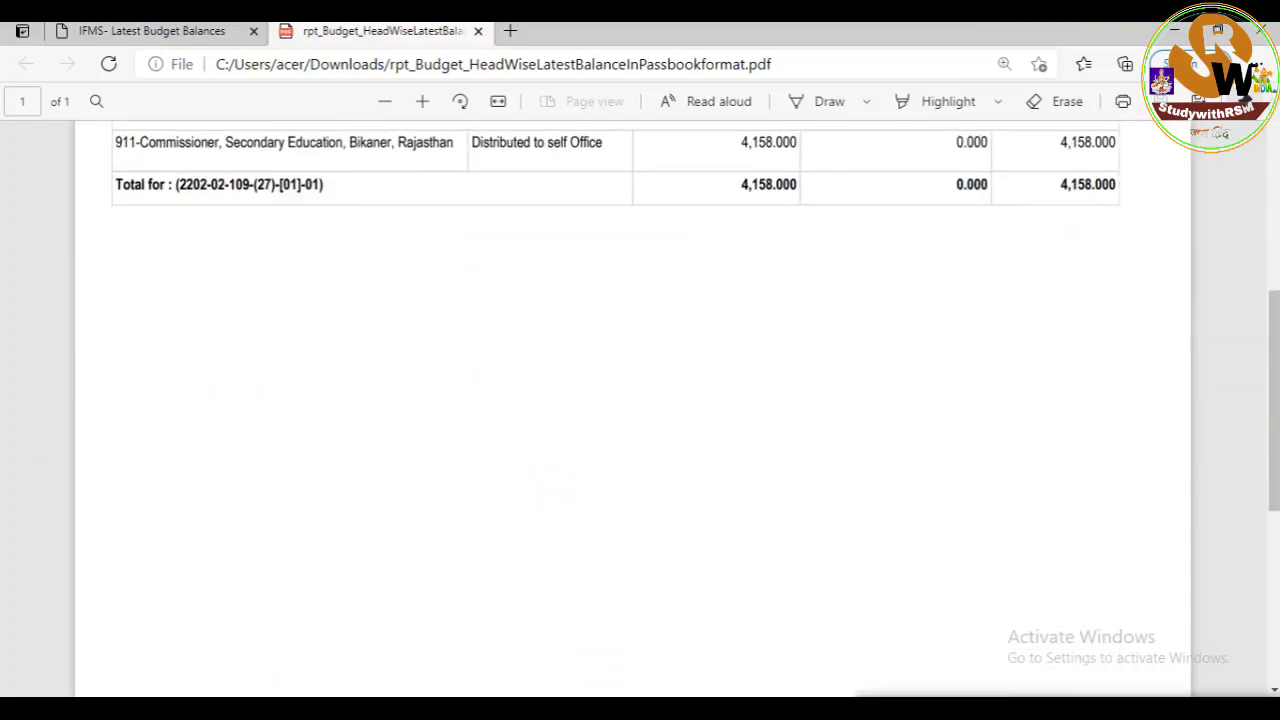
Step: Return to PayManager and open the Bill Allocation form under Bill No Allocation
{"action": "left_click", "coordinate": [862, 632]}
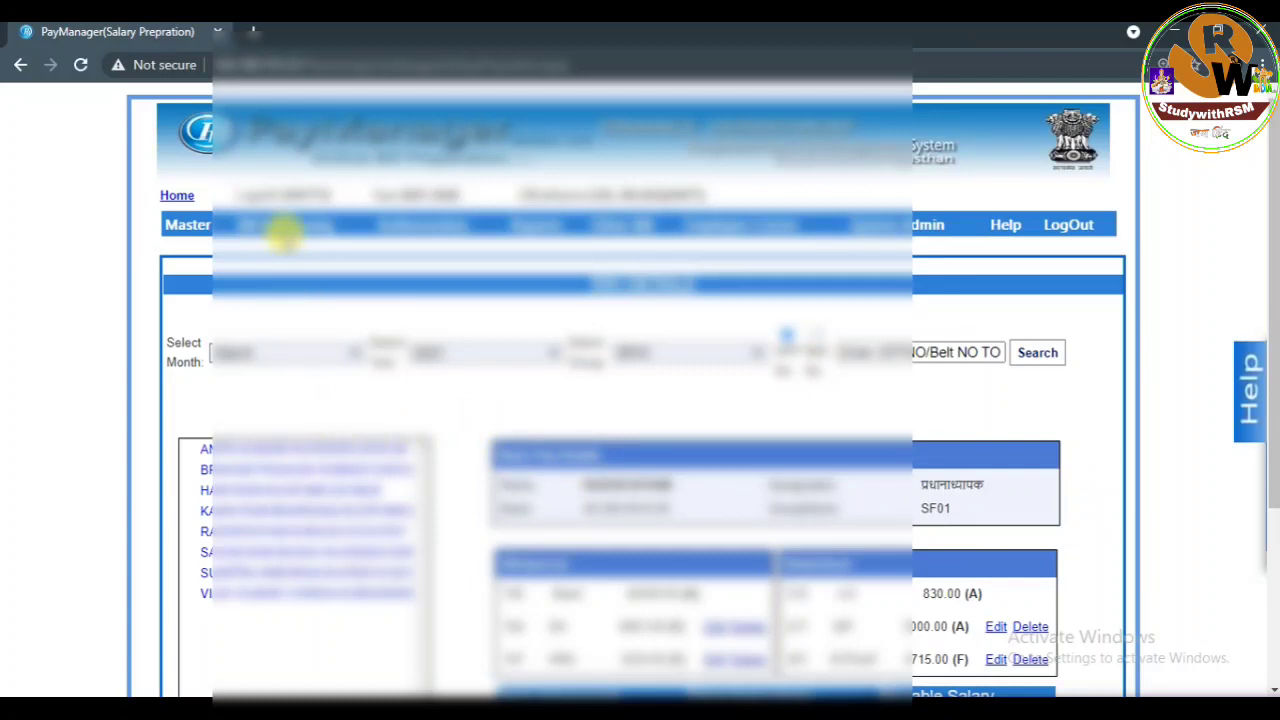
{"action": "mouse_move", "coordinate": [282, 228]}
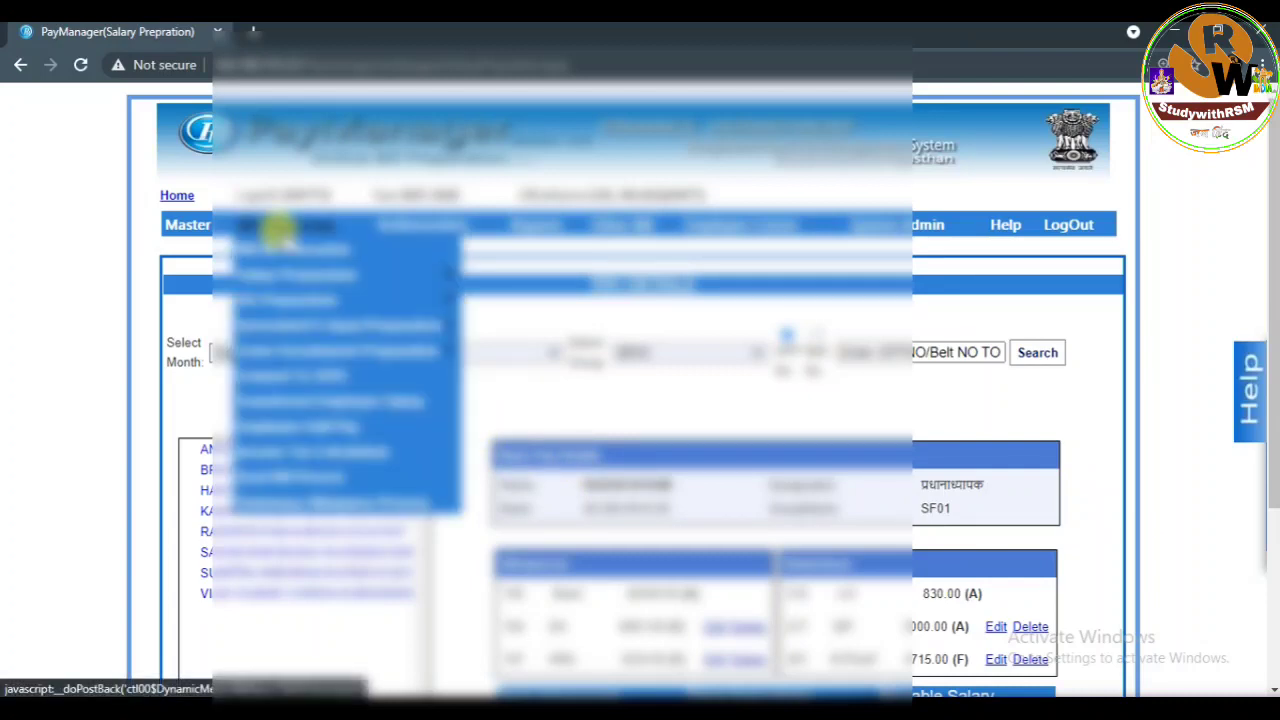
{"action": "left_click", "coordinate": [335, 263]}
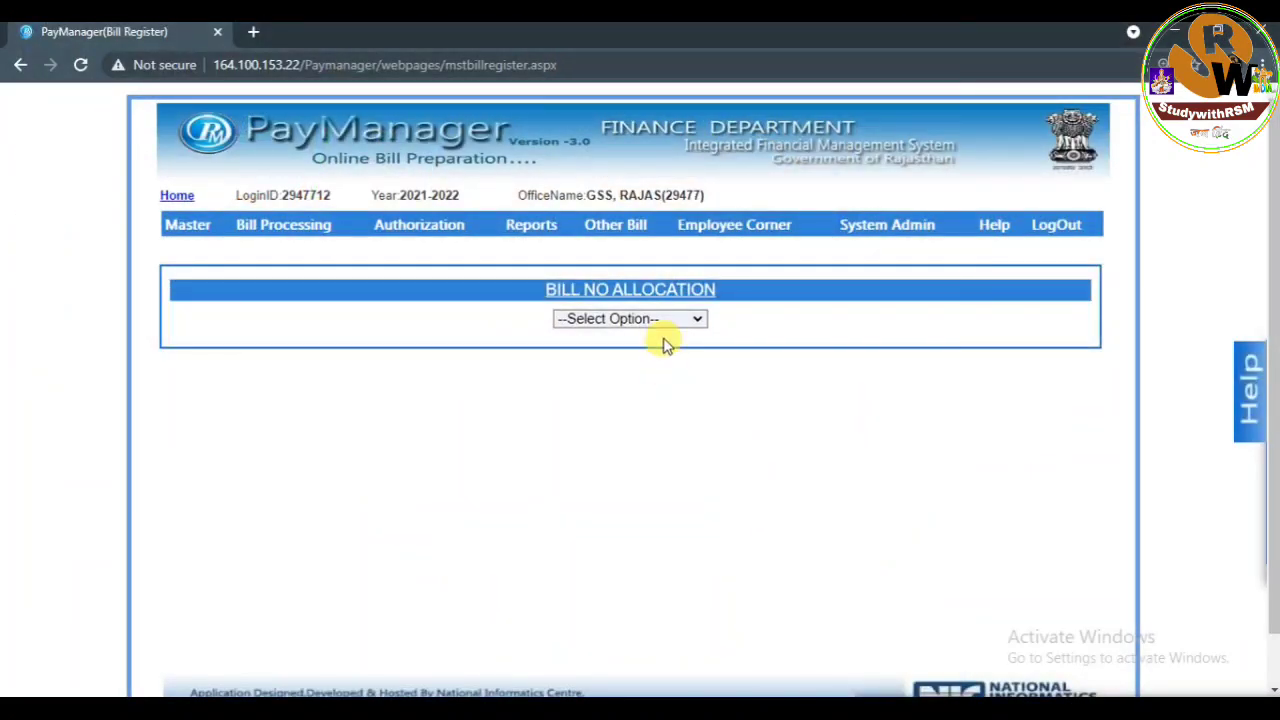
{"action": "left_click", "coordinate": [672, 320]}
{"action": "left_click", "coordinate": [637, 355]}
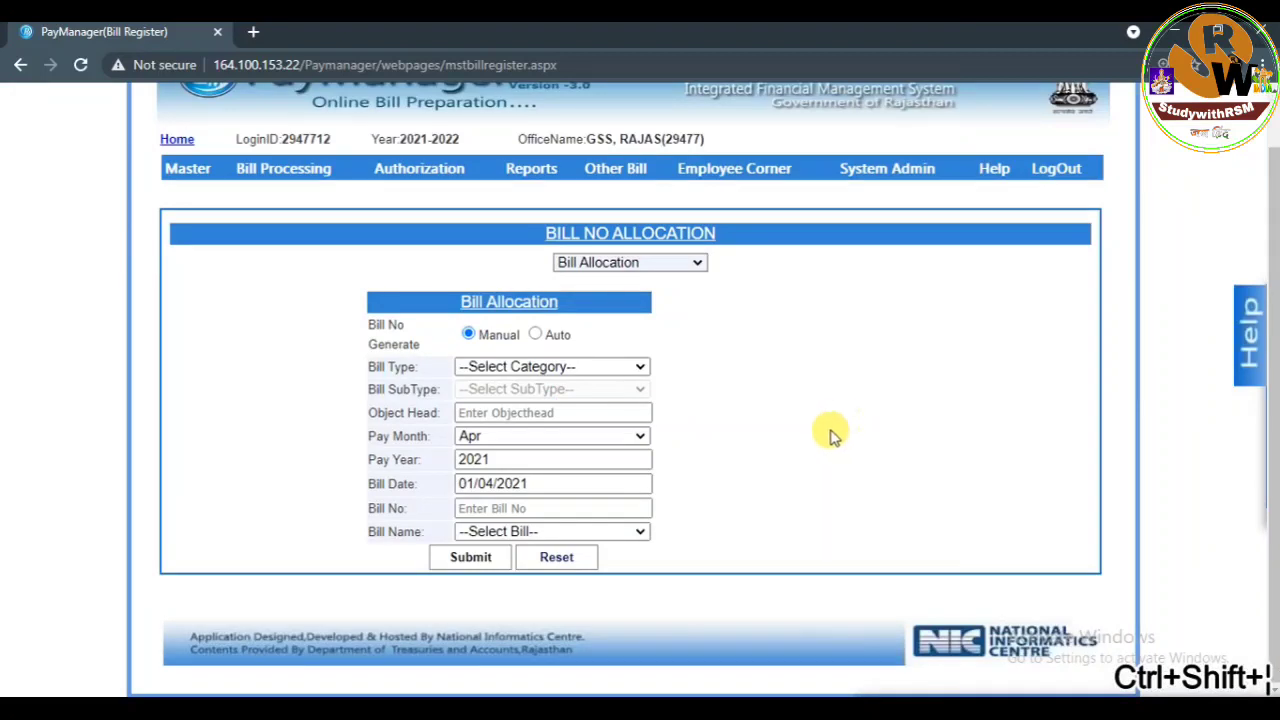
Step: Generate automatic bill numbers from 1 for Salary, subtype Regular, object head 01, pay month Mar 2021, and submit the bill allocation
{"action": "left_click", "coordinate": [536, 334]}
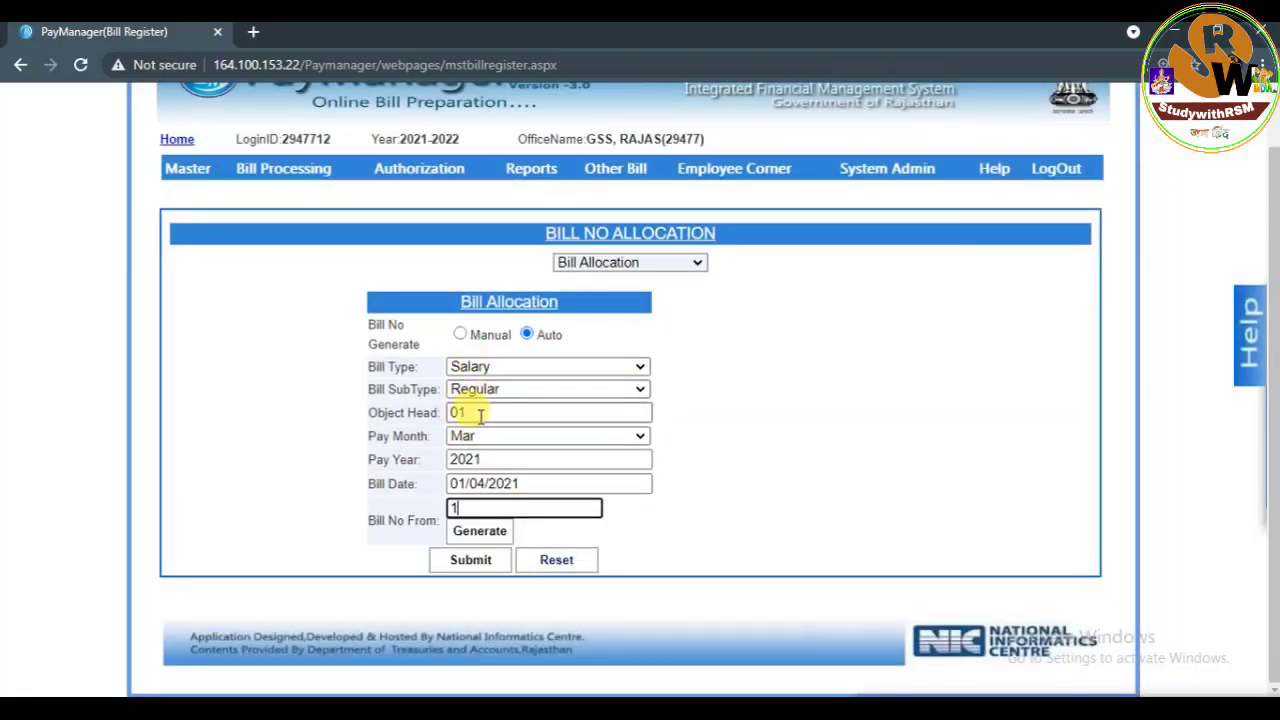
{"action": "left_click", "coordinate": [578, 438]}
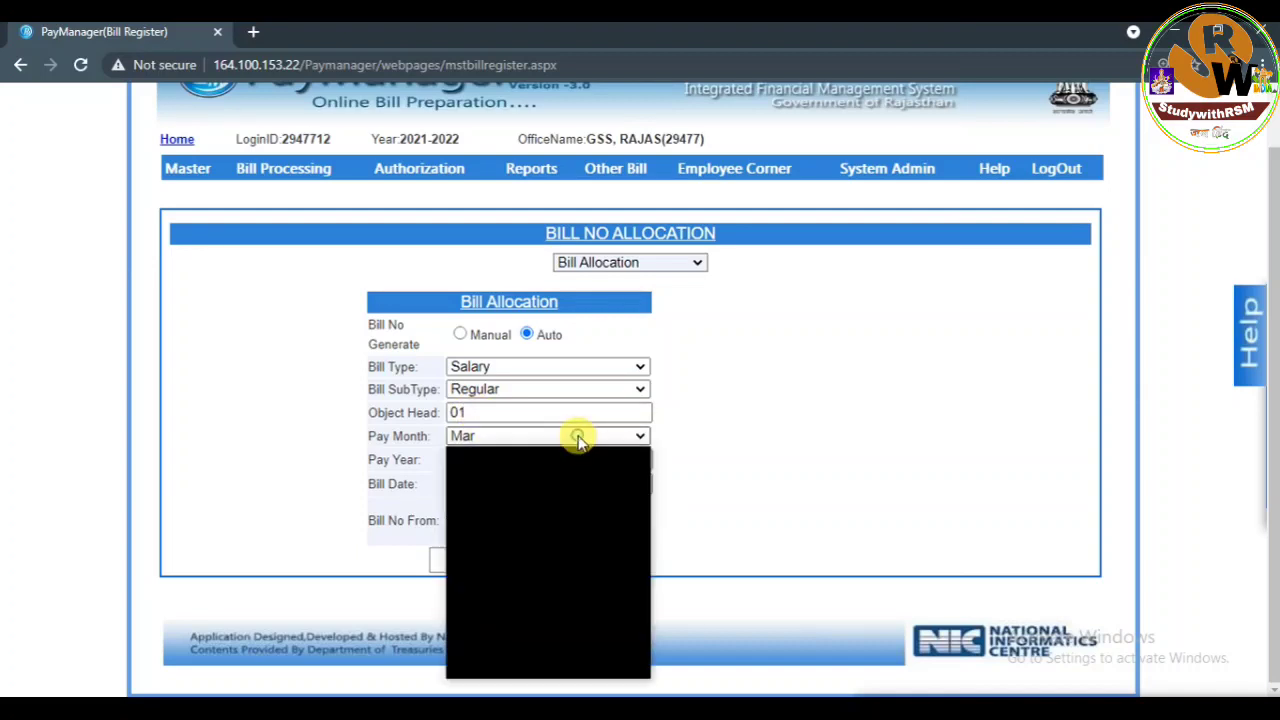
{"action": "left_click", "coordinate": [563, 506]}
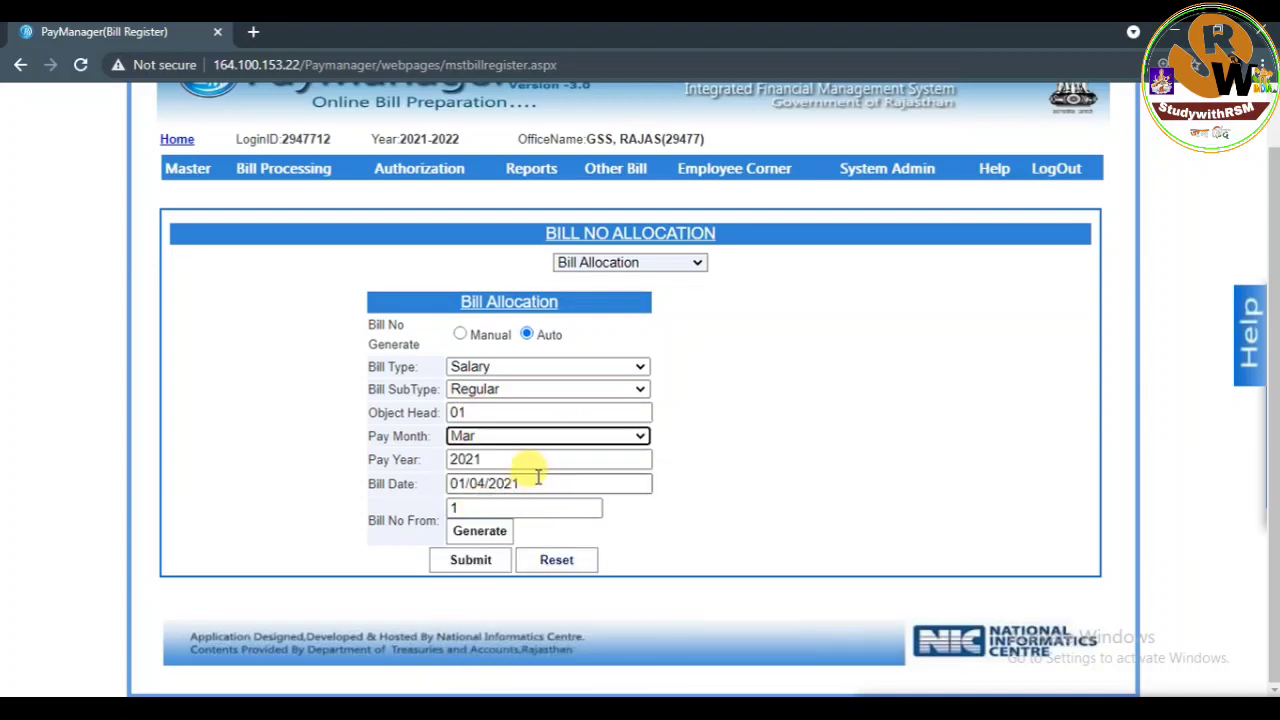
{"action": "left_click", "coordinate": [494, 459]}
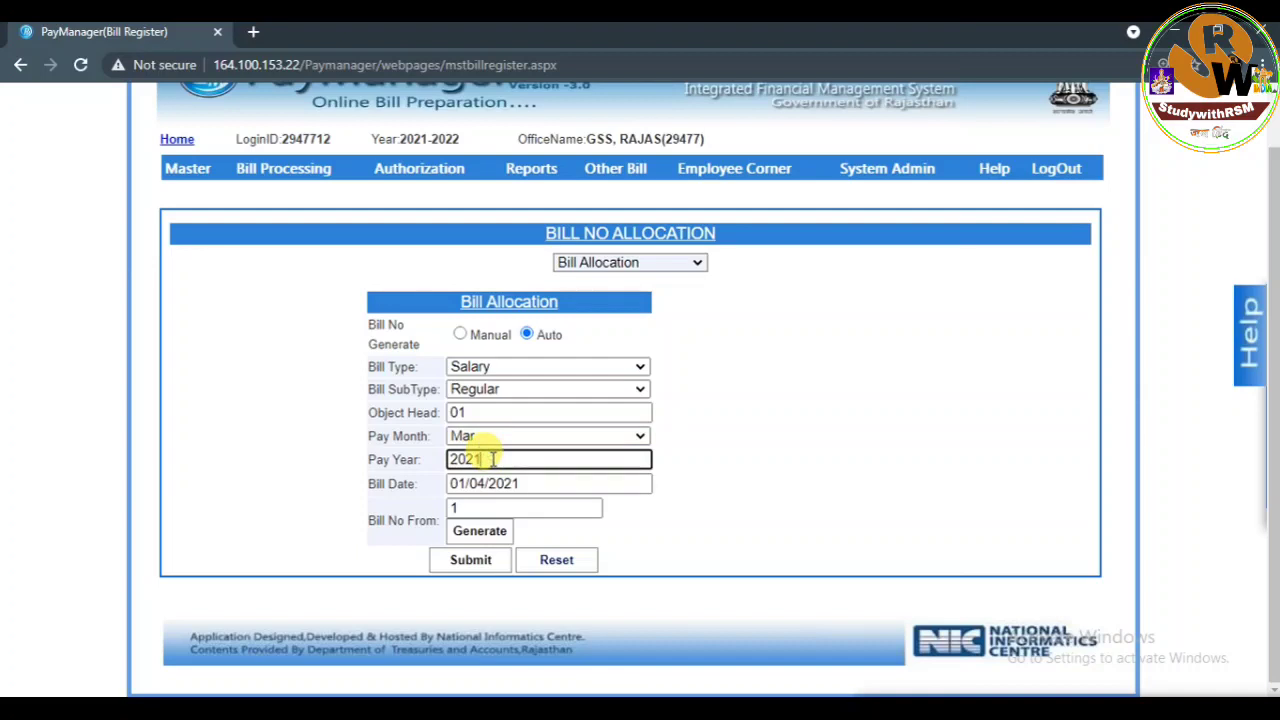
{"action": "left_click", "coordinate": [482, 530]}
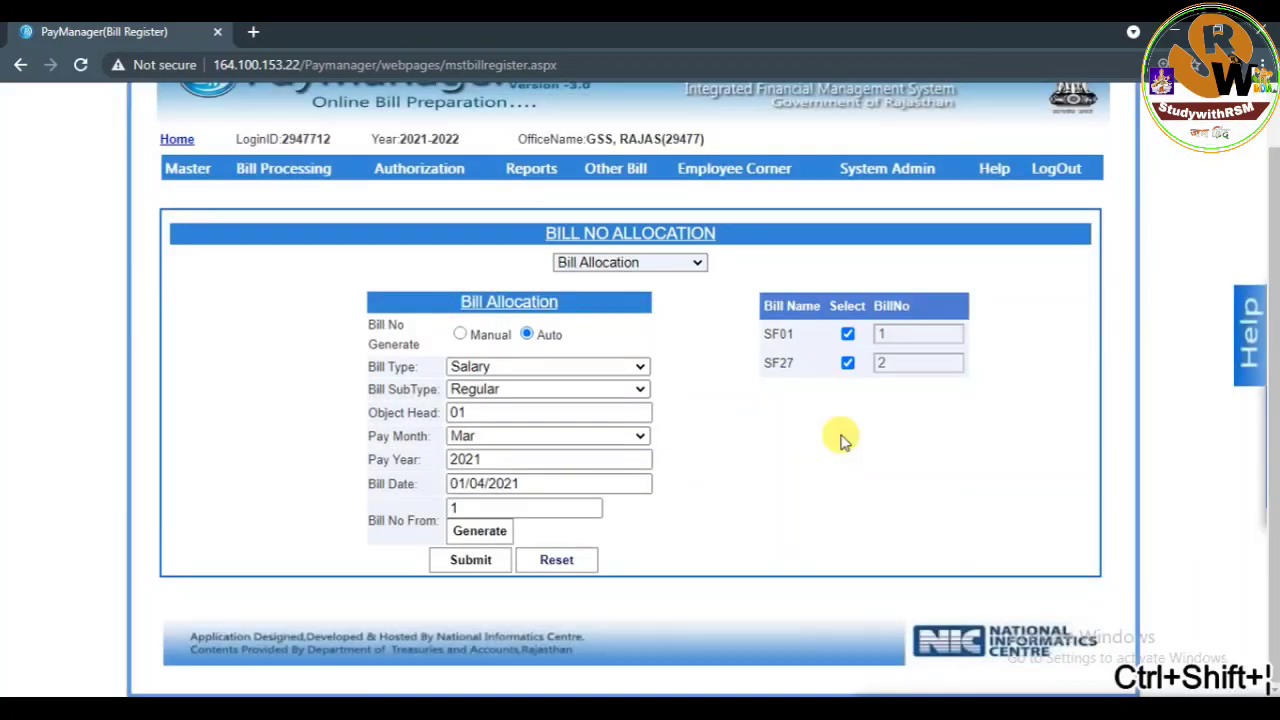
{"action": "left_click", "coordinate": [466, 559]}
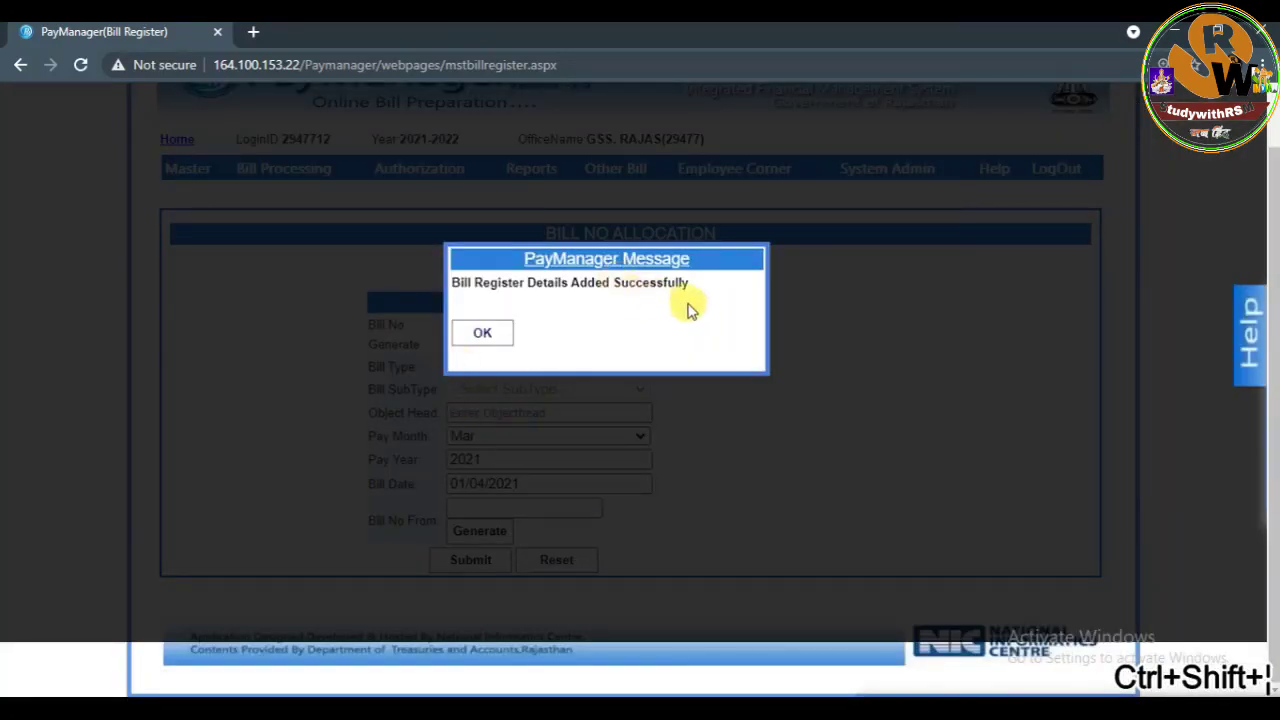
{"action": "left_click", "coordinate": [508, 336]}
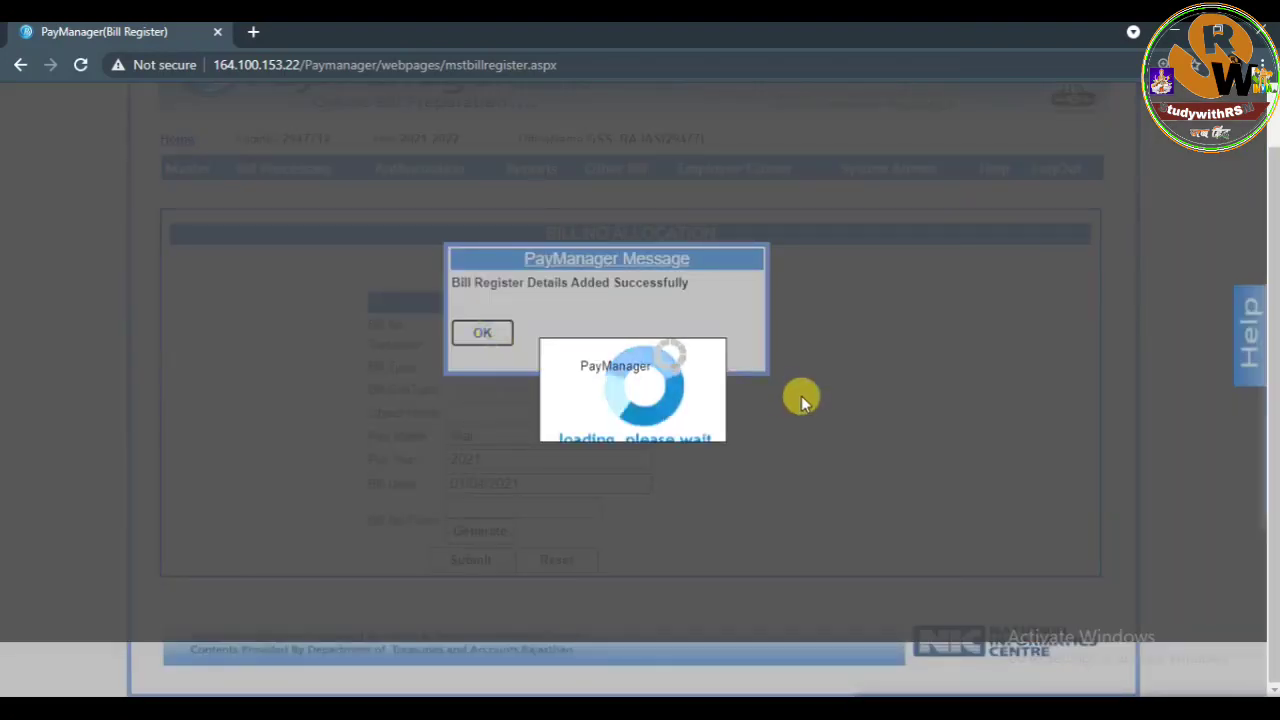
{"action": "key", "text": "ctrl+t"}
{"action": "mouse_move", "coordinate": [255, 226]}
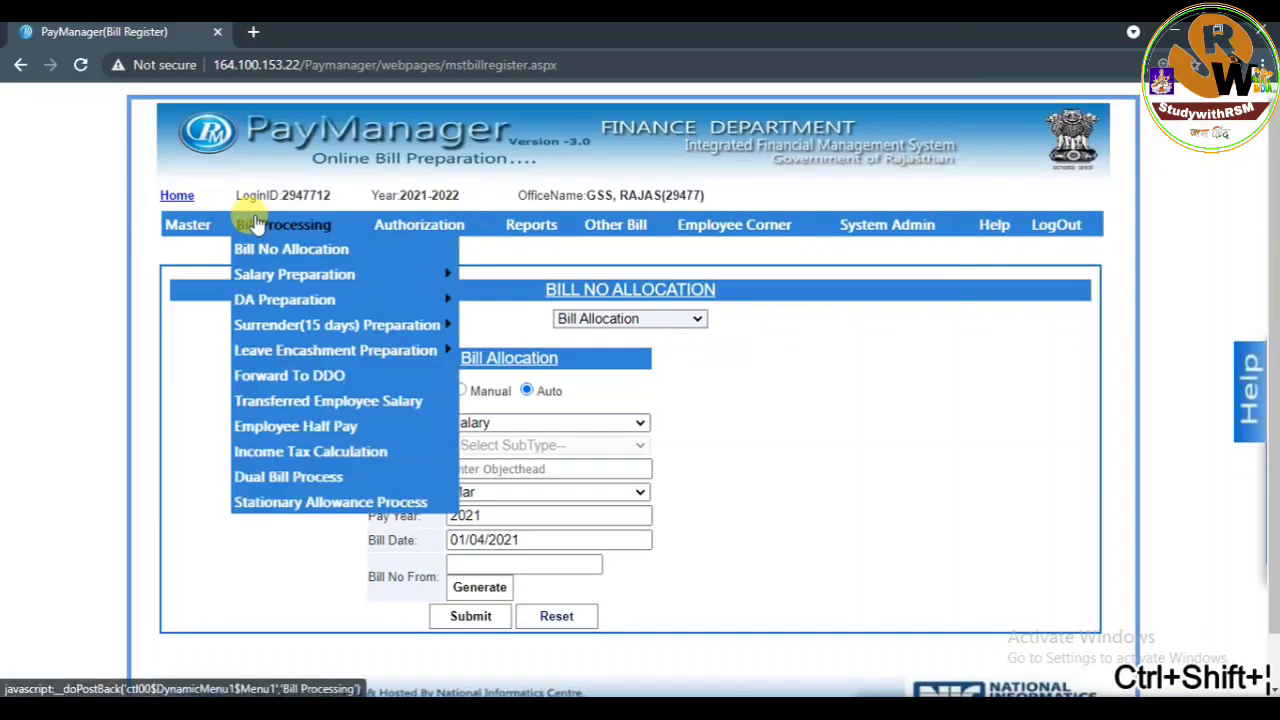
{"action": "mouse_move", "coordinate": [320, 276]}
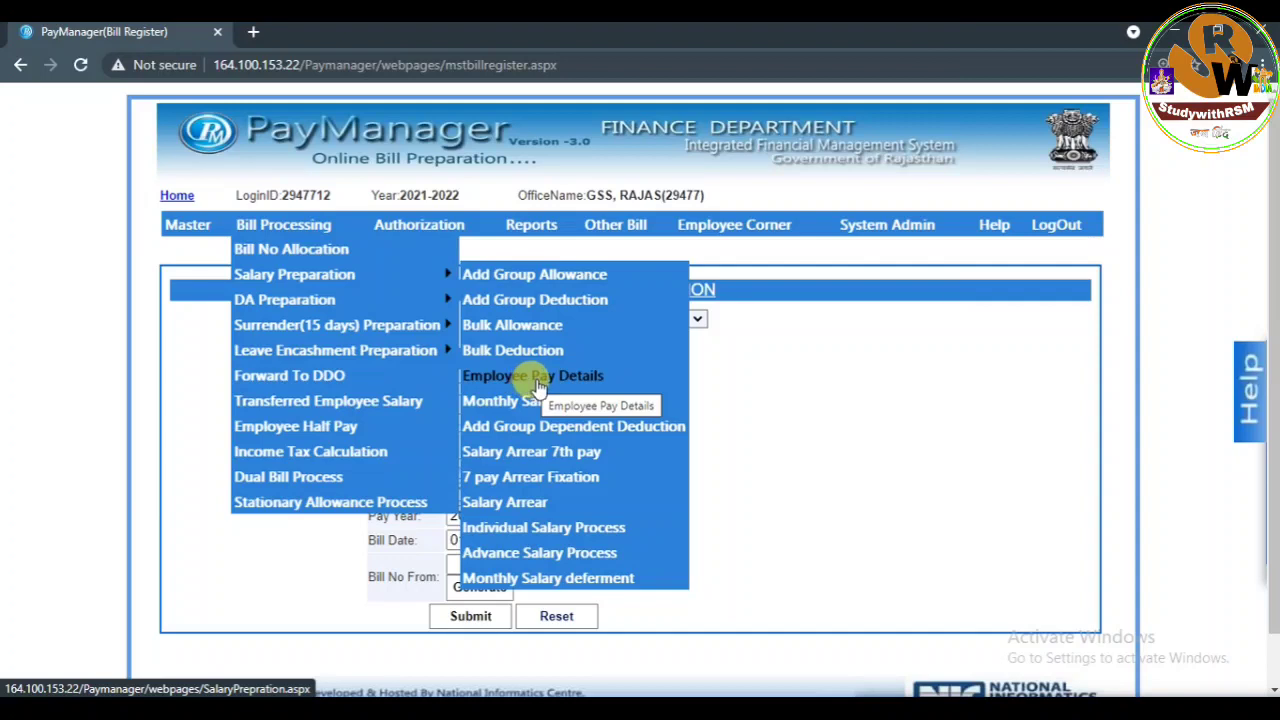
{"action": "mouse_move", "coordinate": [365, 292]}
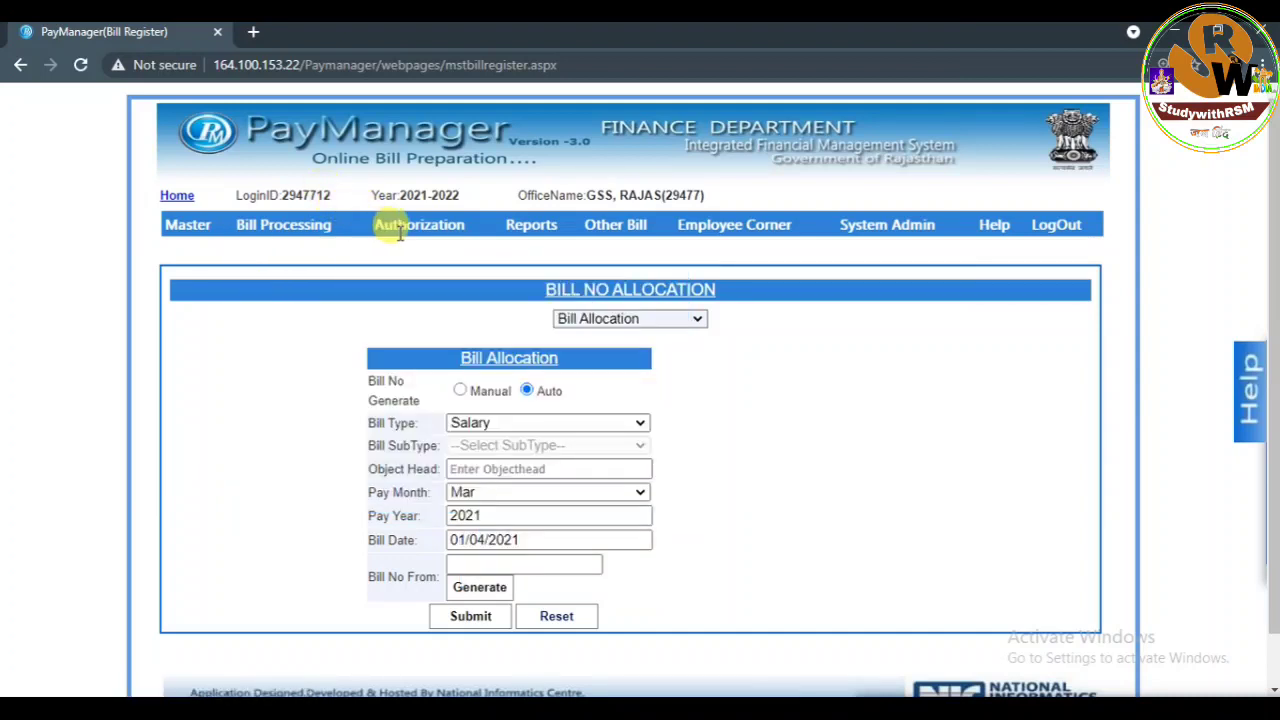
{"action": "mouse_move", "coordinate": [399, 231]}
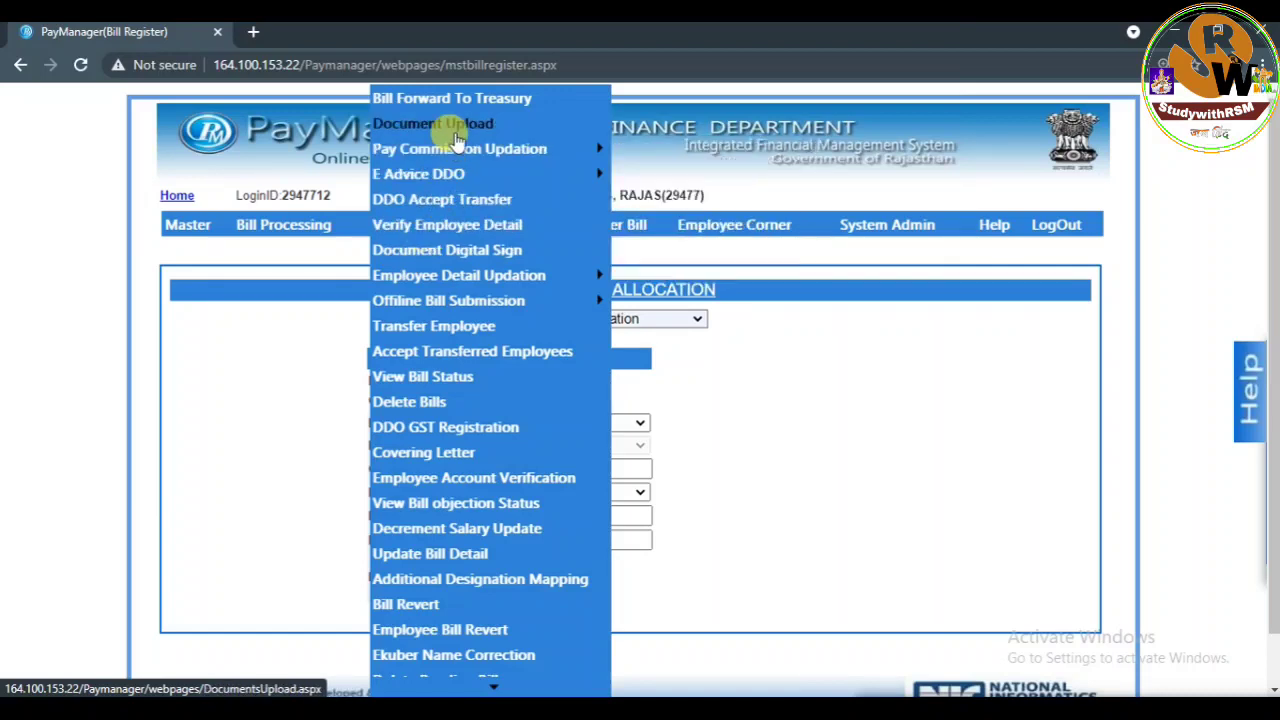
{"action": "mouse_move", "coordinate": [453, 158]}
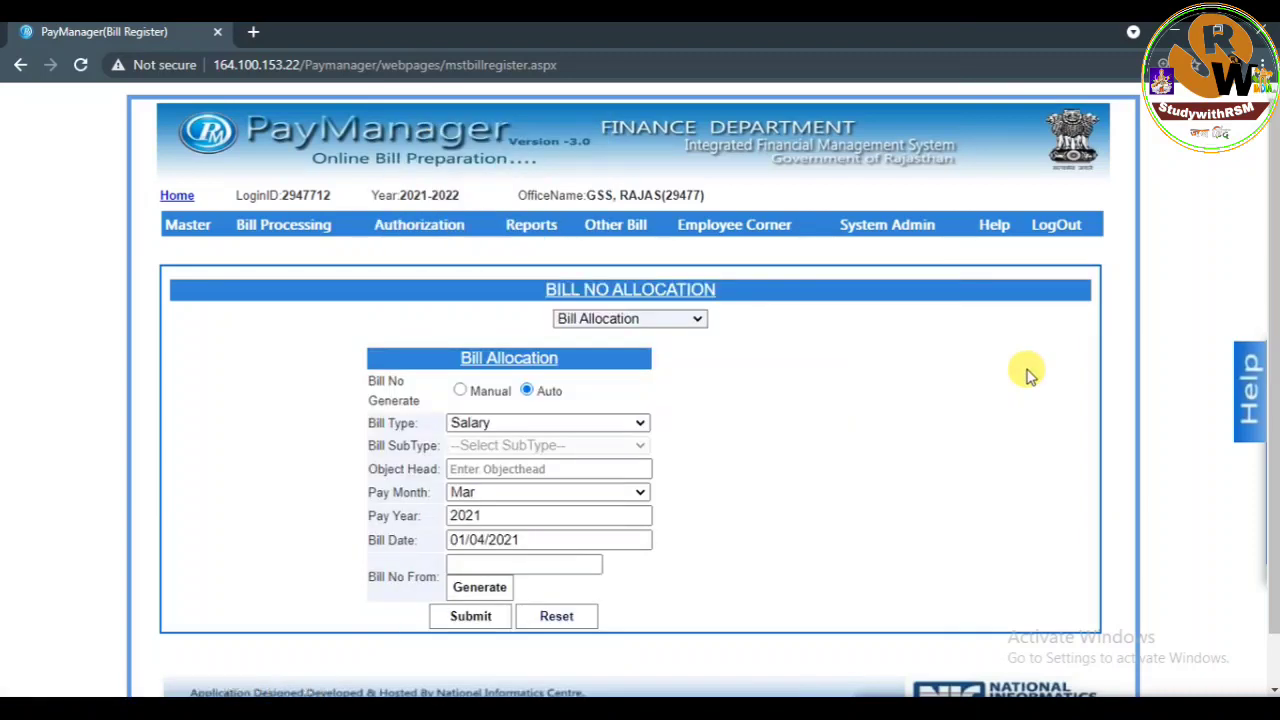
{"action": "mouse_move", "coordinate": [535, 228]}
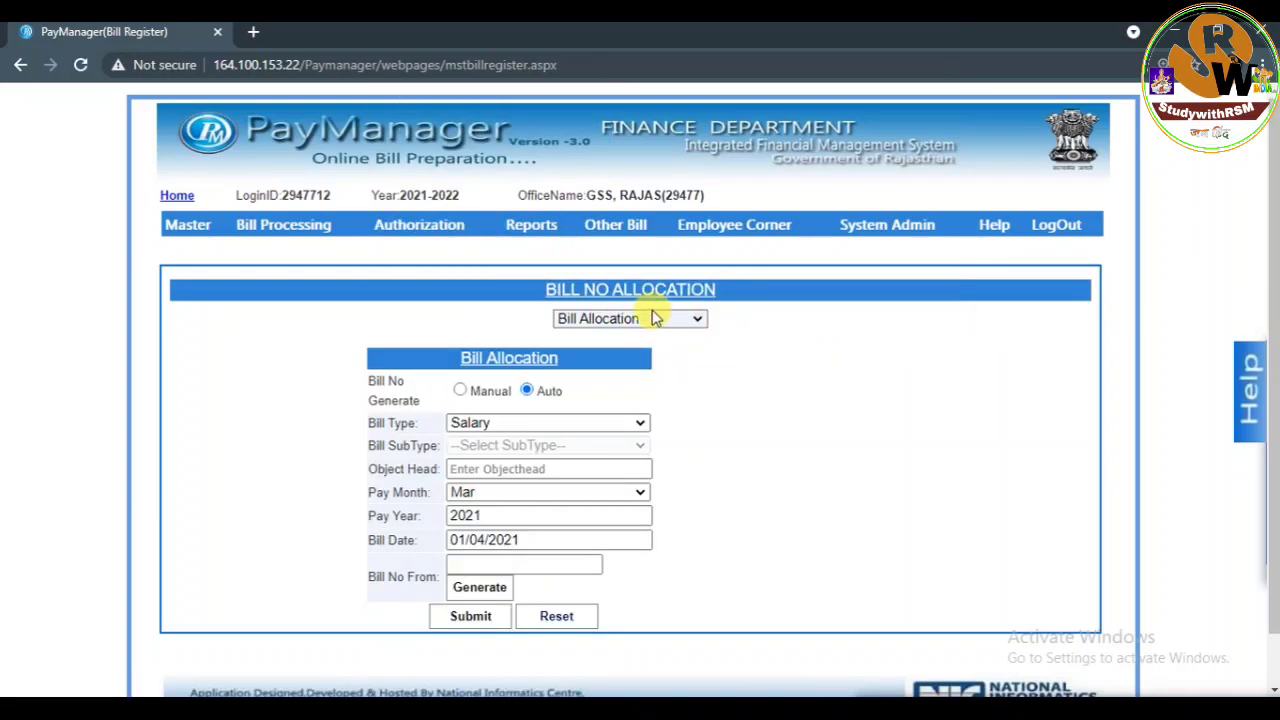
{"action": "mouse_move", "coordinate": [454, 235]}
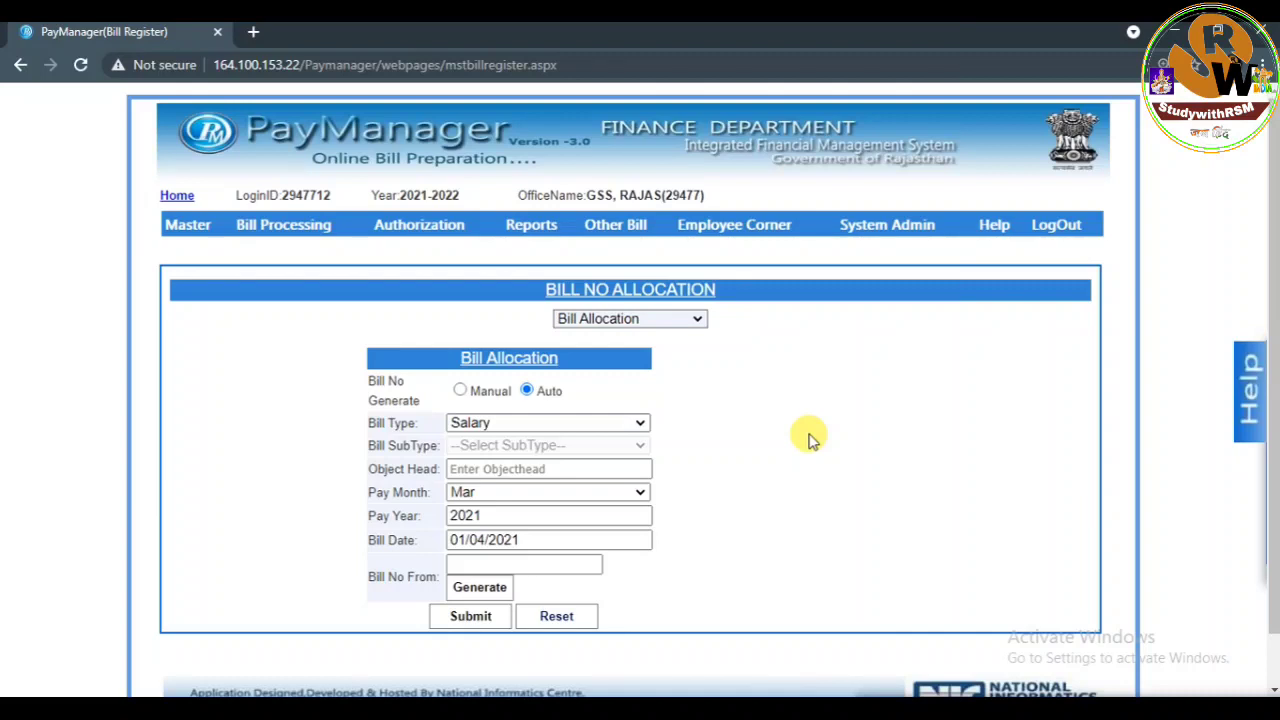
{"action": "key", "text": "ctrl+shift+u"}
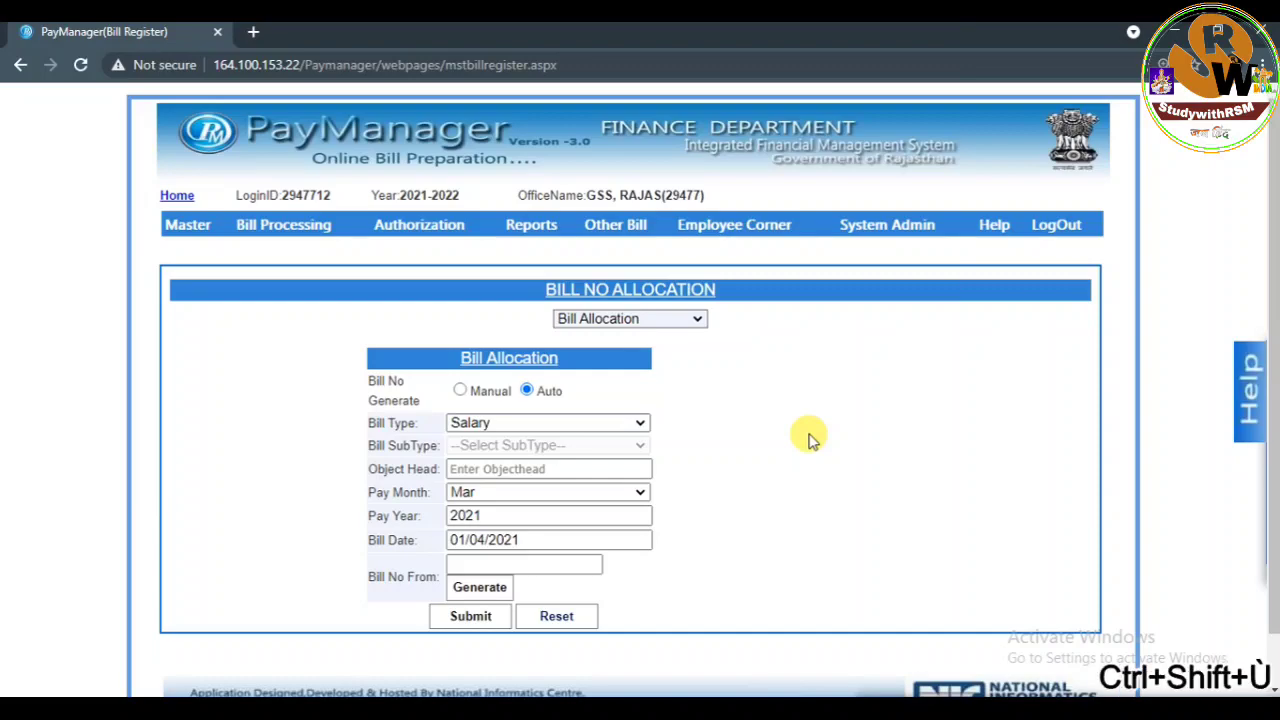